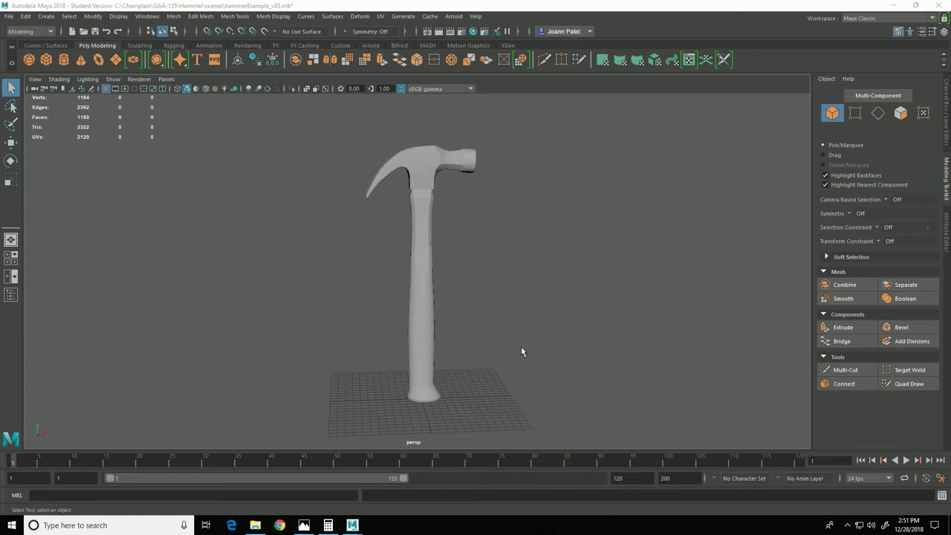
Select the hammer's handle and hide the grid in the perspective view
click(426, 363)
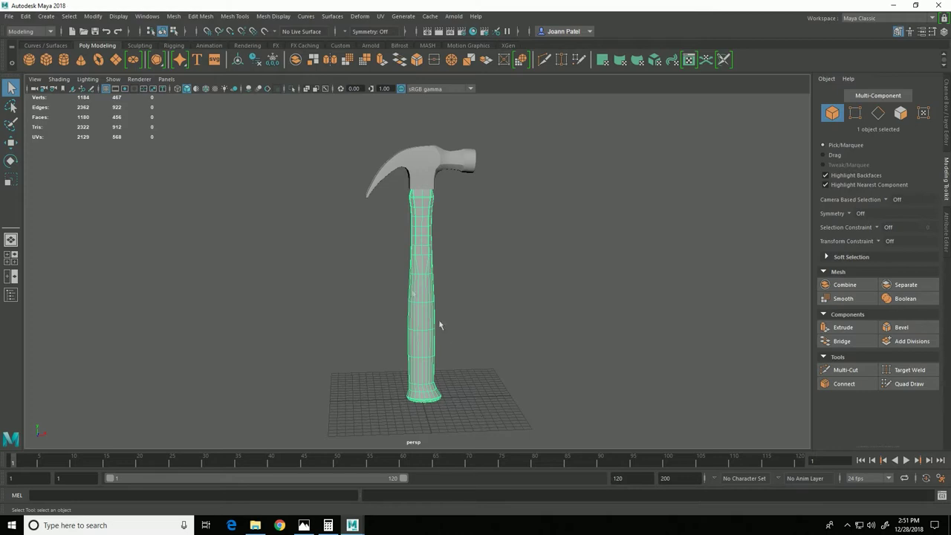
alt+right_drag(272, 332, 317, 342)
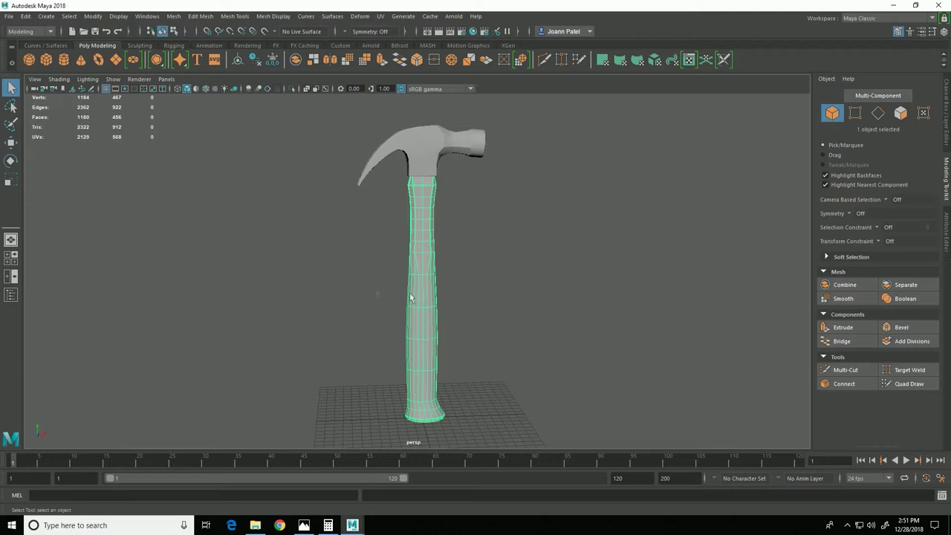
alt+drag(375, 293, 472, 381)
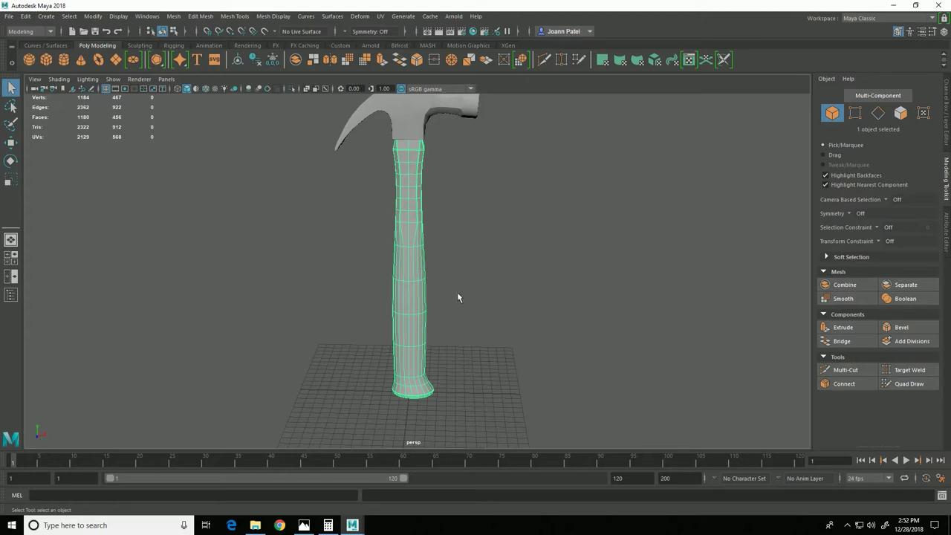
alt+drag(552, 376, 429, 322)
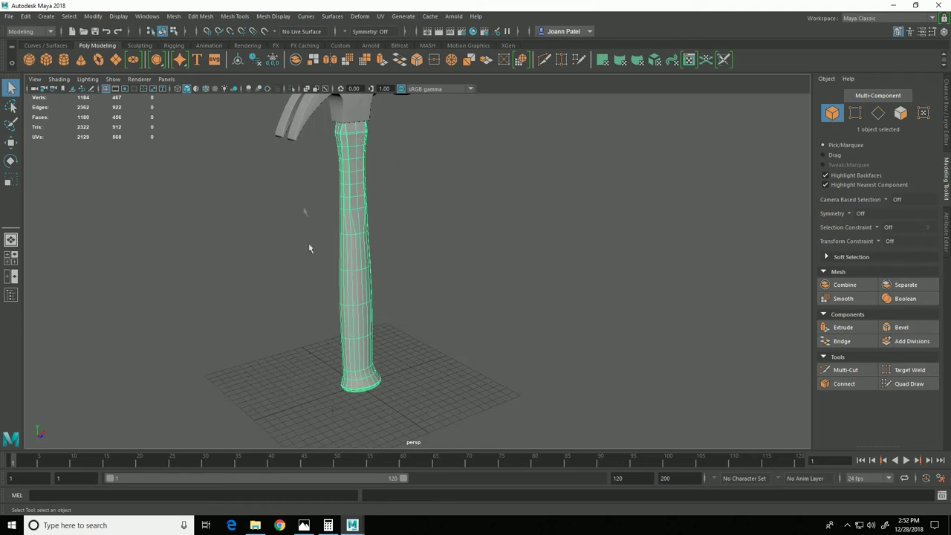
alt+drag(508, 383, 249, 164)
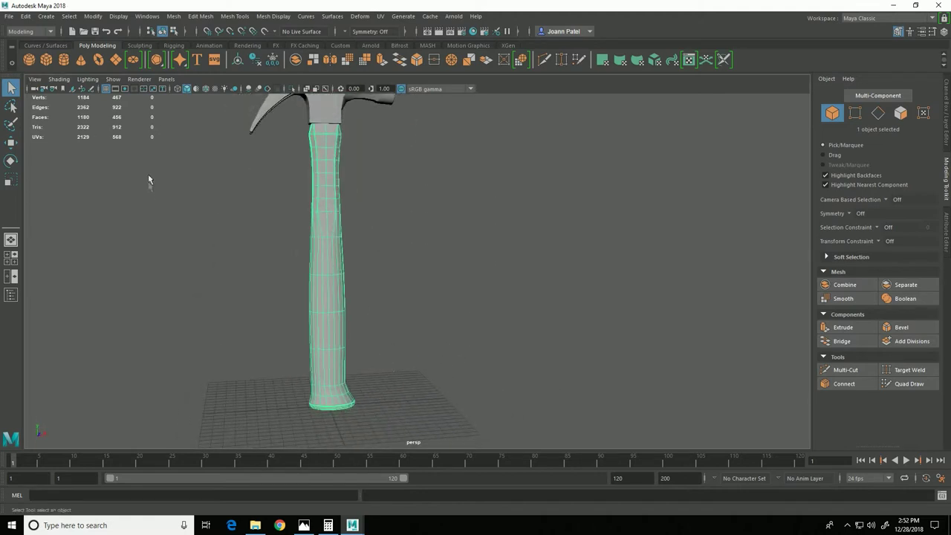
alt+drag(386, 369, 383, 362)
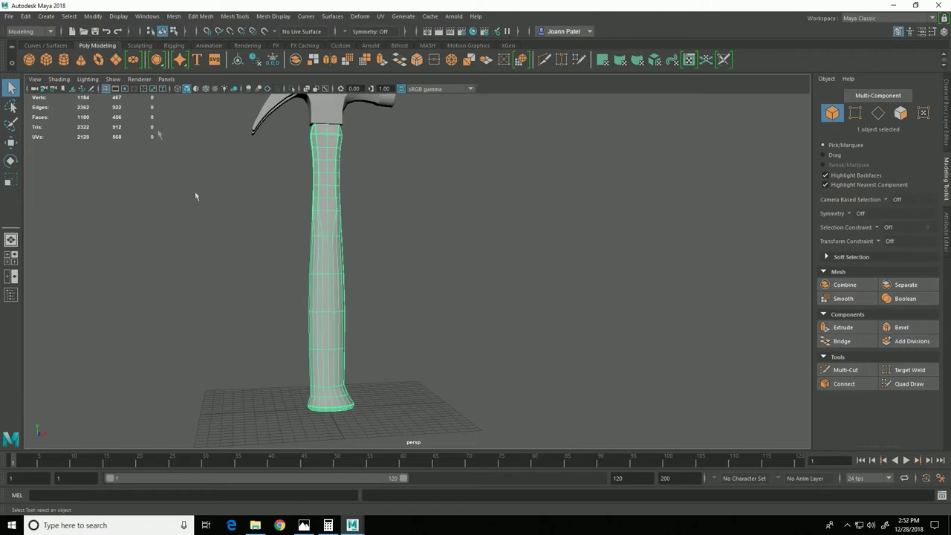
click(109, 89)
alt+drag(270, 376, 257, 309)
scroll(256, 309, up, 3)
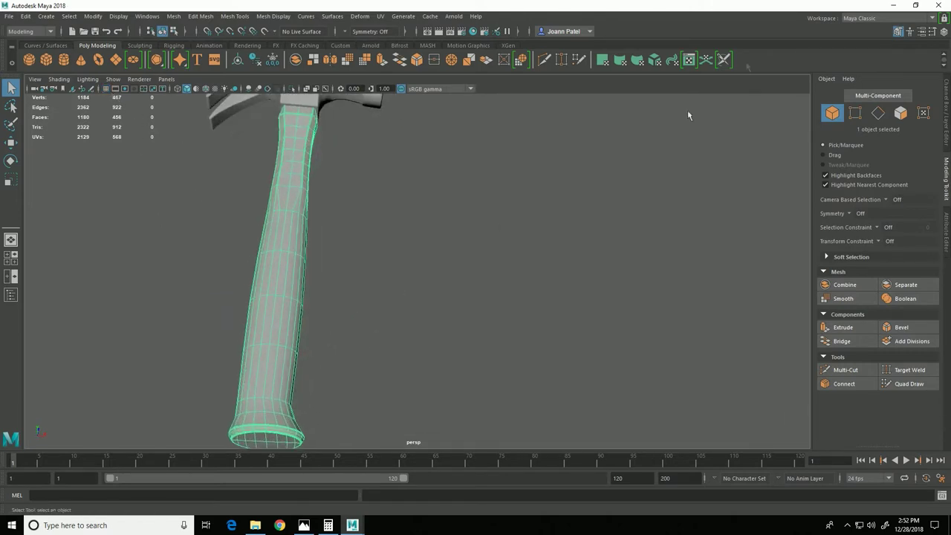
Open the UV Editor and UV Toolkit for the handle, placing both windows beside the model
click(690, 61)
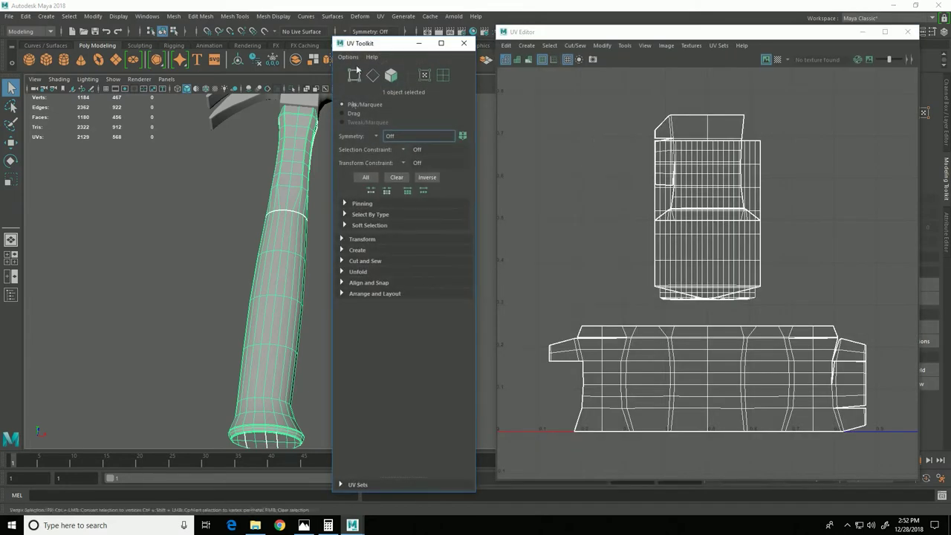
drag(379, 47, 388, 52)
drag(590, 34, 590, 38)
alt+drag(253, 277, 217, 275)
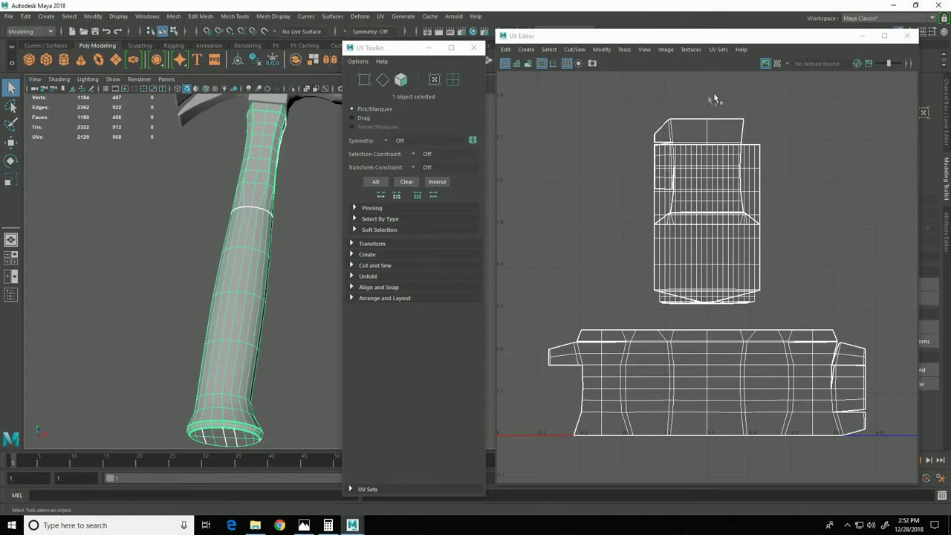
Preview the checker map on the handle, examine it for stretching from several angles, and turn it off
click(780, 64)
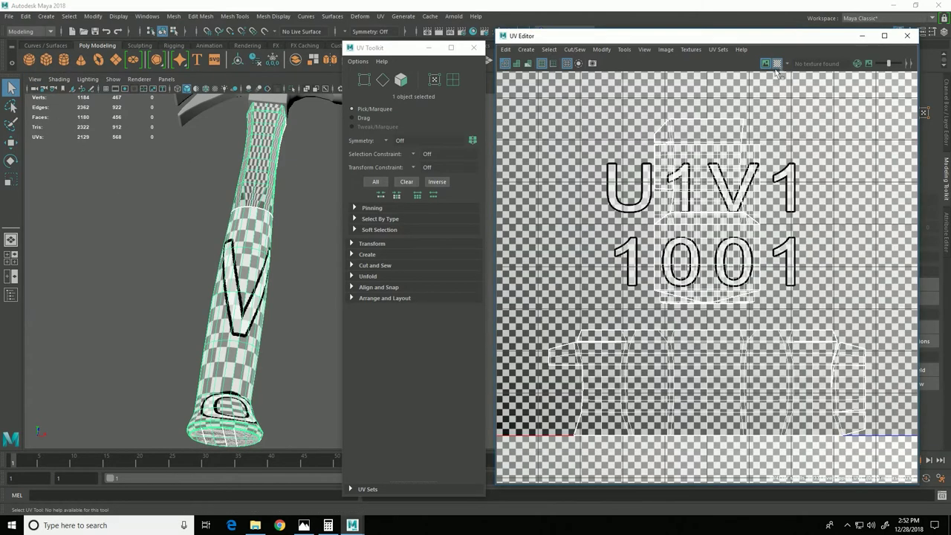
alt+drag(221, 373, 198, 264)
alt+middle_drag(198, 264, 187, 338)
alt+drag(187, 338, 251, 372)
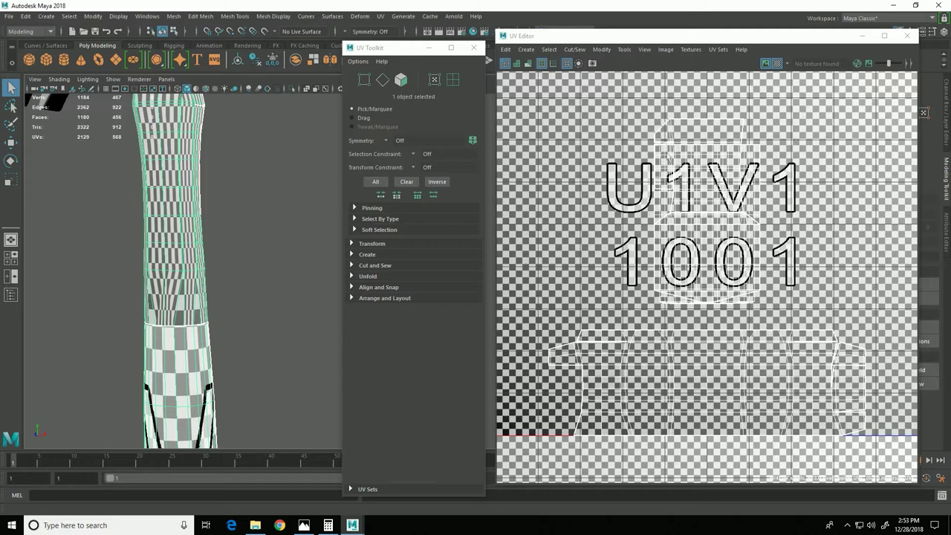
alt+drag(175, 361, 169, 252)
alt+drag(275, 319, 267, 352)
alt+middle_drag(267, 353, 320, 334)
alt+drag(320, 334, 242, 300)
alt+middle_drag(241, 300, 155, 425)
alt+right_drag(155, 424, 223, 424)
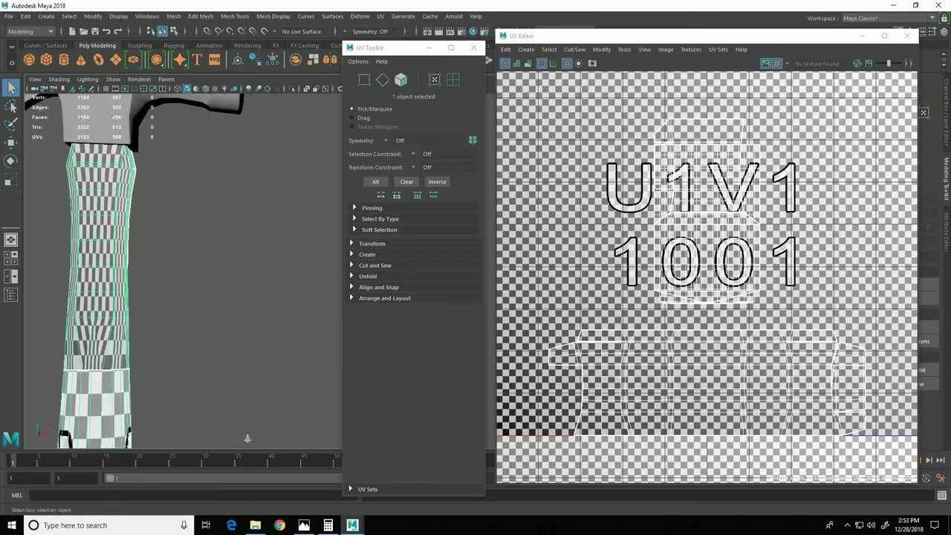
alt+drag(167, 357, 76, 336)
alt+drag(197, 345, 237, 376)
click(777, 63)
Project planar UVs onto the whole handle from the Z axis, fitted to the bounding box
alt+drag(166, 247, 131, 365)
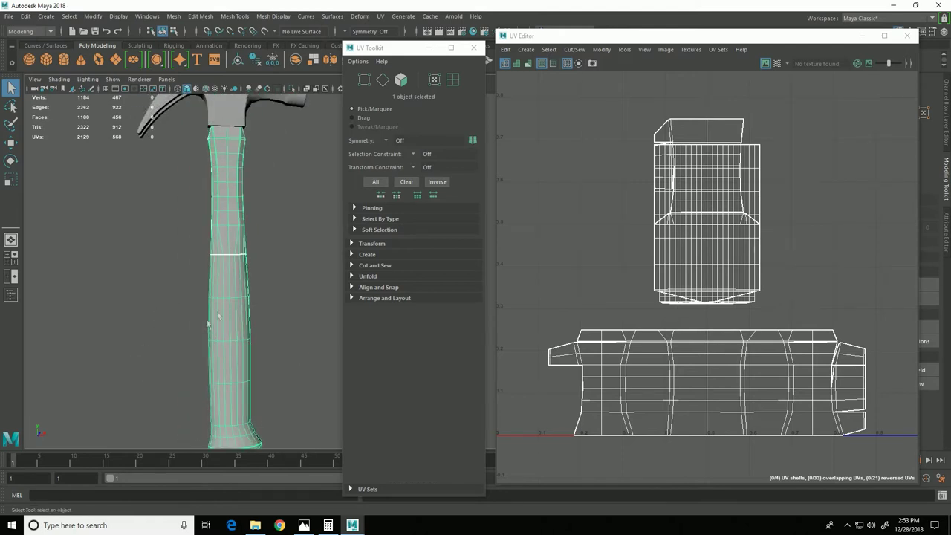
alt+drag(180, 245, 120, 244)
alt+drag(254, 359, 192, 311)
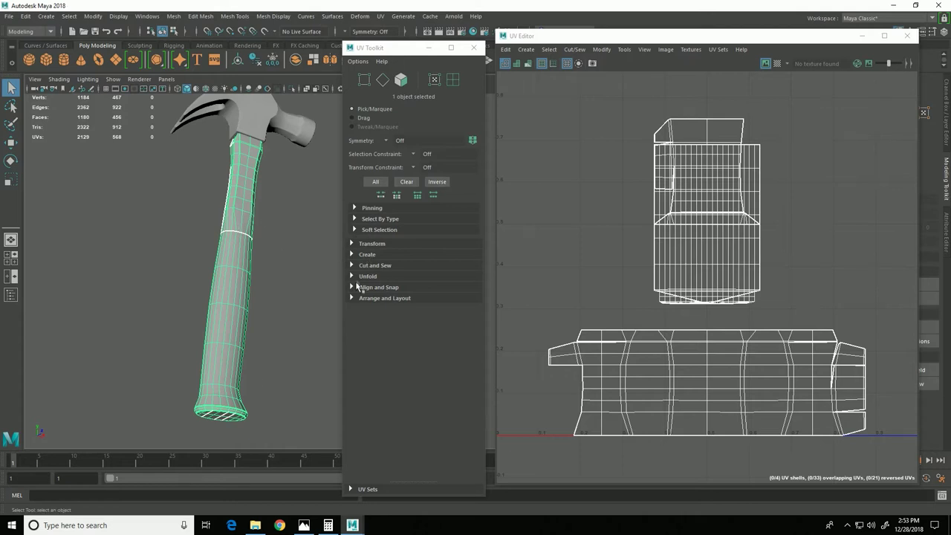
click(354, 255)
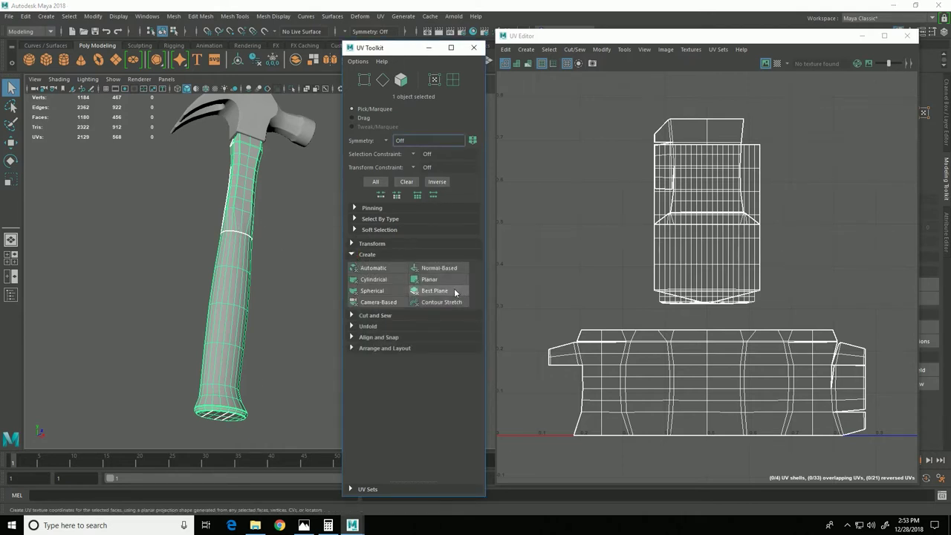
shift+click(437, 285)
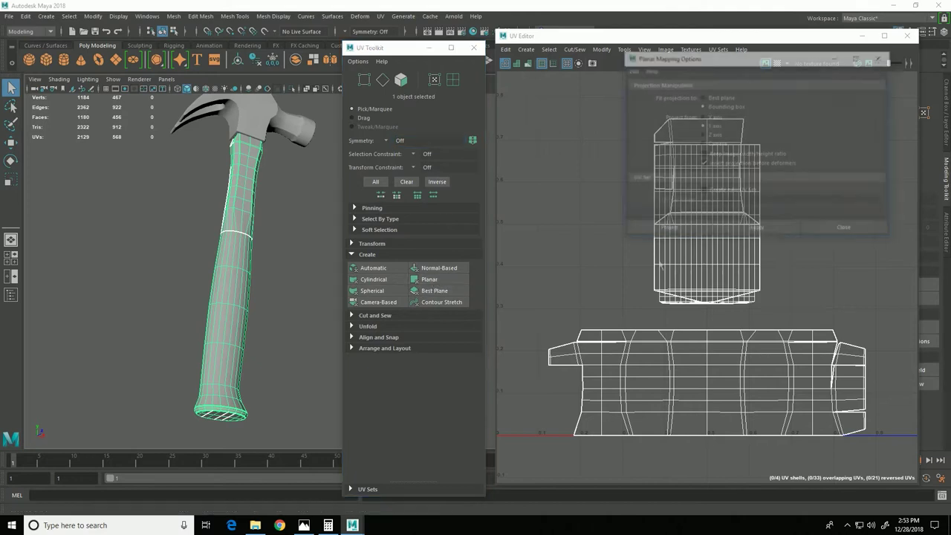
alt+drag(273, 274, 288, 365)
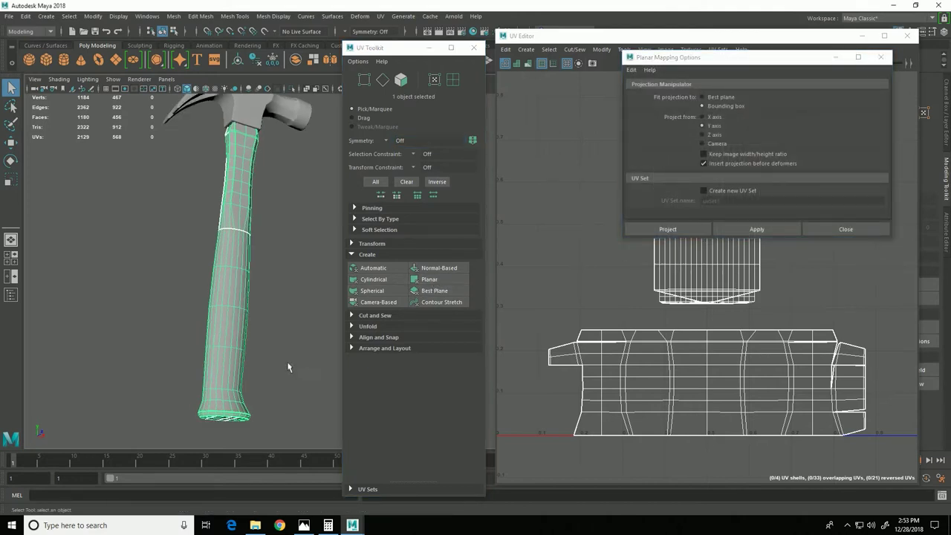
key(w)
alt+drag(157, 314, 248, 375)
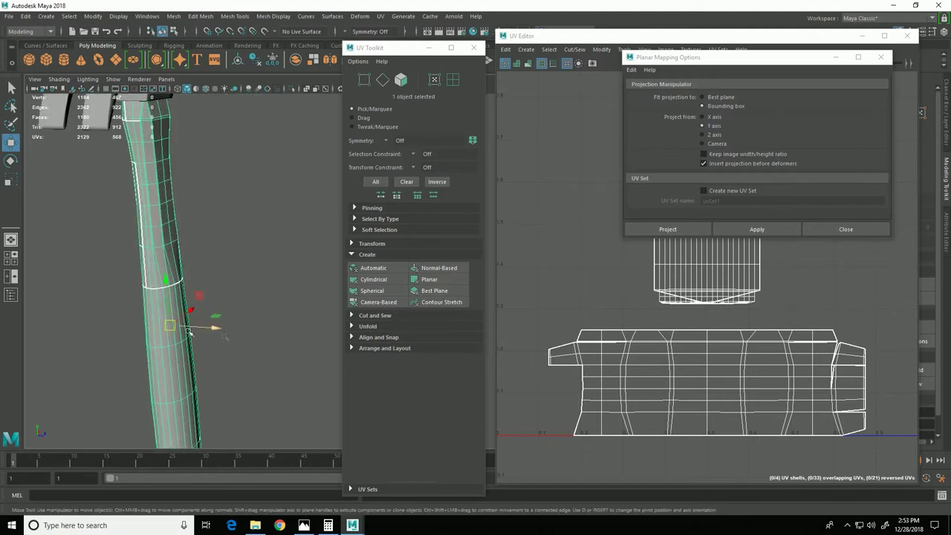
alt+drag(156, 328, 239, 315)
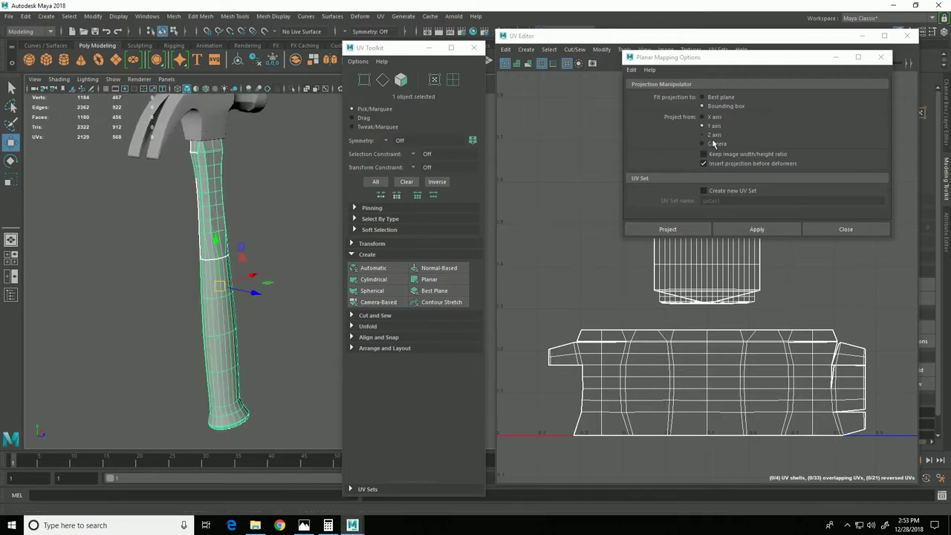
click(706, 137)
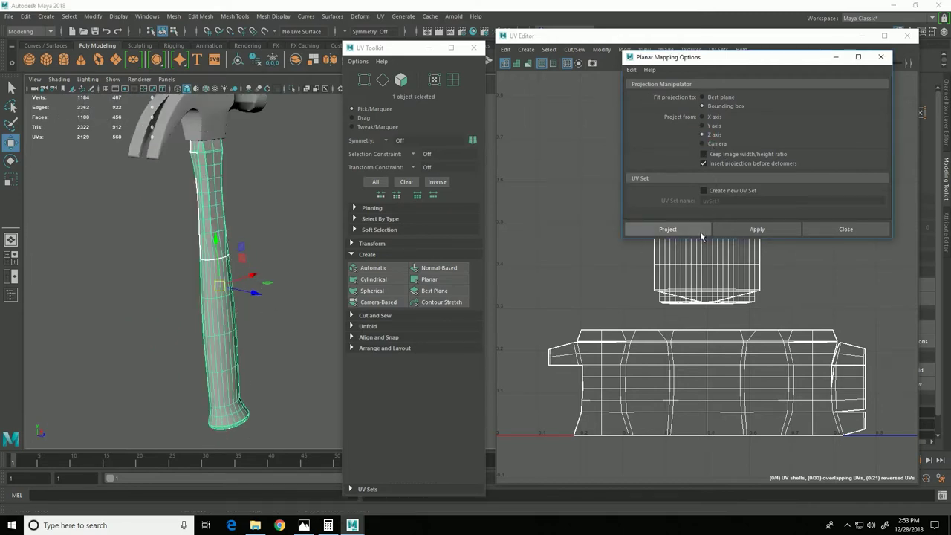
click(667, 229)
Select the faces of the flat cap at the handle's butt end
alt+drag(170, 393, 238, 375)
alt+right_drag(239, 375, 173, 380)
click(217, 353)
alt+drag(116, 346, 131, 327)
alt+right_drag(136, 345, 235, 359)
alt+drag(89, 349, 52, 305)
alt+middle_drag(50, 301, 132, 277)
click(129, 233)
shift+click(152, 226)
shift+click(157, 237)
shift+click(134, 247)
shift+click(145, 265)
shift+click(169, 252)
shift+click(178, 271)
shift+click(155, 291)
shift+click(168, 308)
shift+click(193, 301)
shift+click(202, 315)
shift+click(179, 331)
shift+click(191, 349)
shift+click(213, 333)
shift+click(212, 348)
shift+click(198, 357)
scroll(203, 358, down, 4)
alt+drag(216, 350, 229, 401)
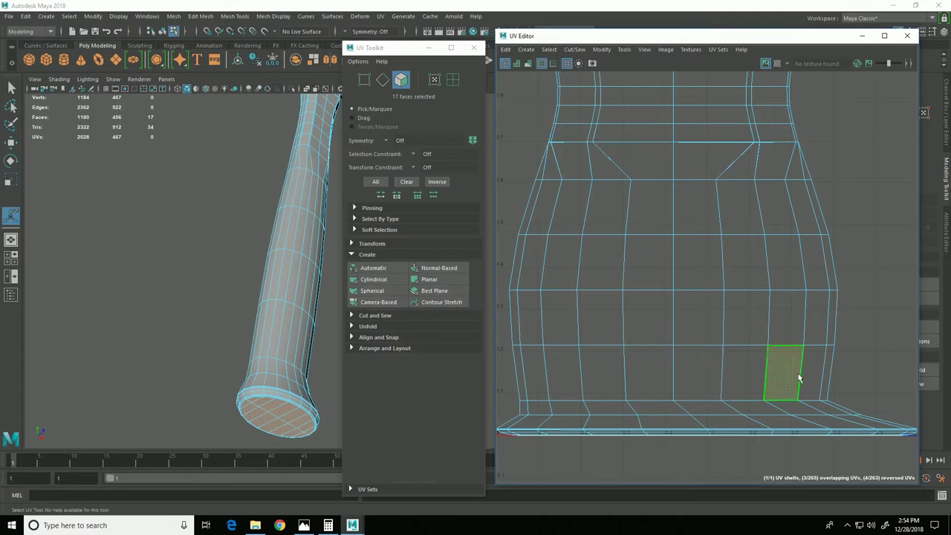
Project planar UVs onto the 16 selected butt-end cap faces from the Y axis
alt+drag(149, 271, 277, 265)
key(w)
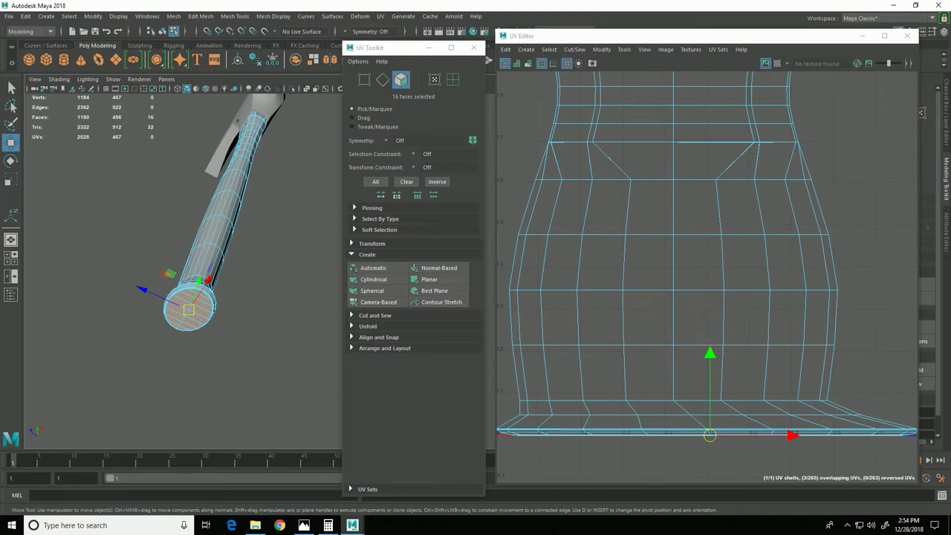
shift+click(439, 281)
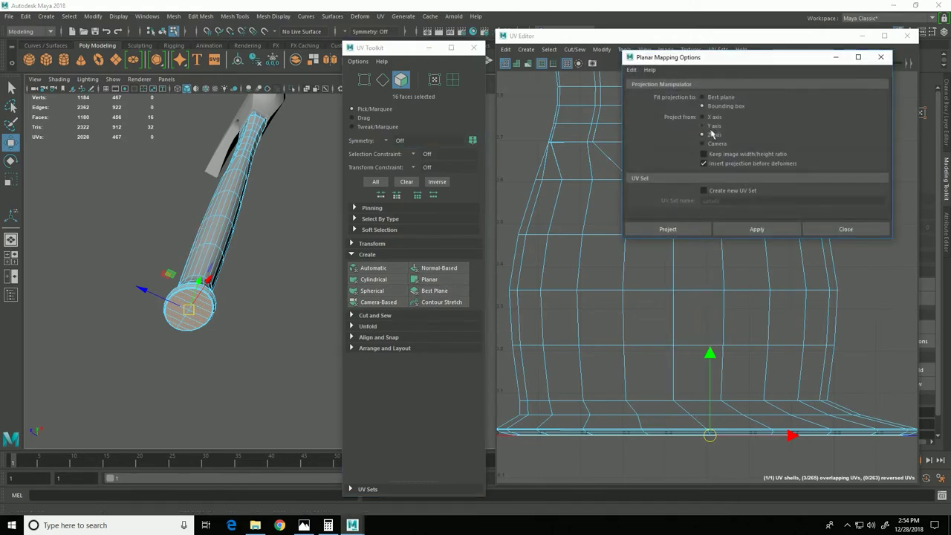
click(683, 232)
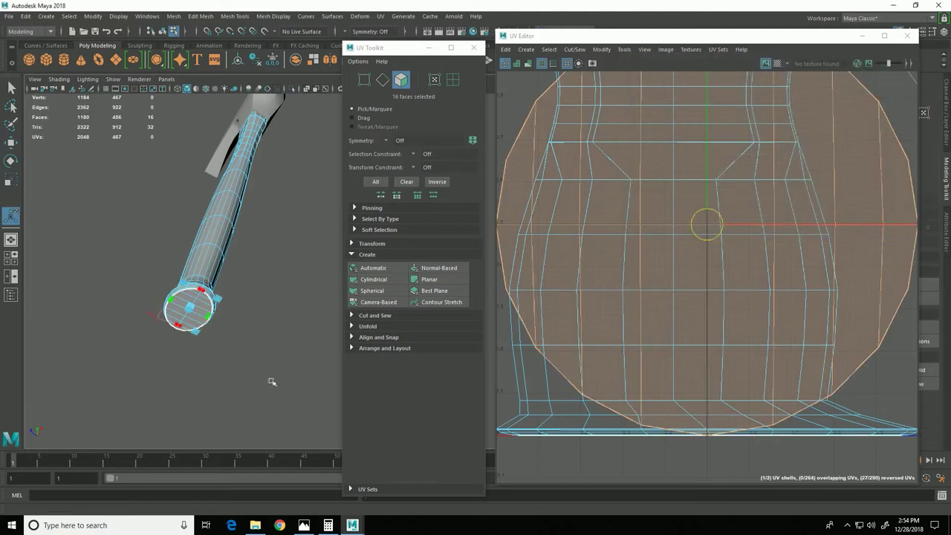
Deselect the cap faces and examine the UV border around the handle's butt end
alt+drag(272, 382, 303, 332)
alt+drag(252, 350, 217, 371)
scroll(825, 283, down, 3)
click(218, 372)
alt+right_drag(176, 341, 128, 317)
alt+middle_drag(128, 317, 212, 312)
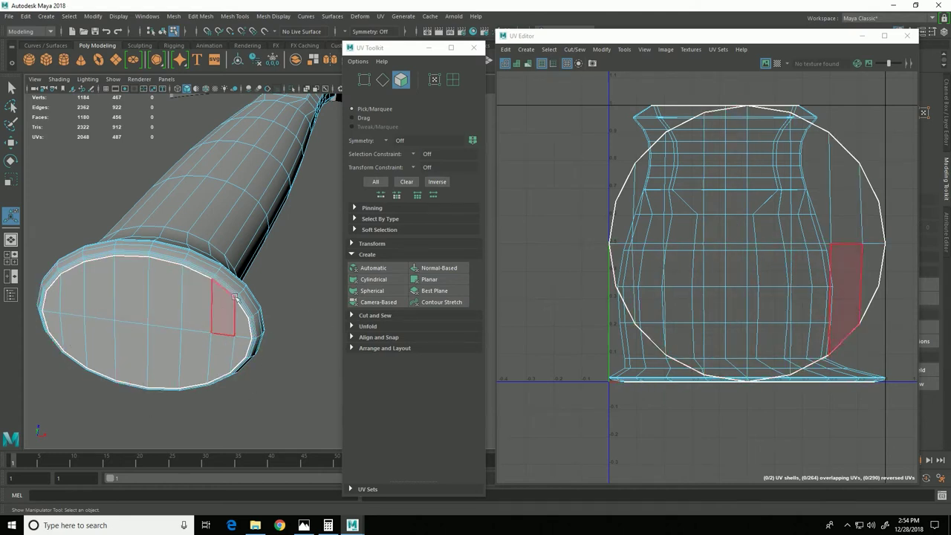
alt+drag(274, 382, 236, 378)
alt+middle_drag(235, 378, 142, 322)
Cut the UVs along the edge loop around the handle where the grip meets the narrower neck
alt+drag(151, 333, 278, 389)
scroll(259, 329, up, 8)
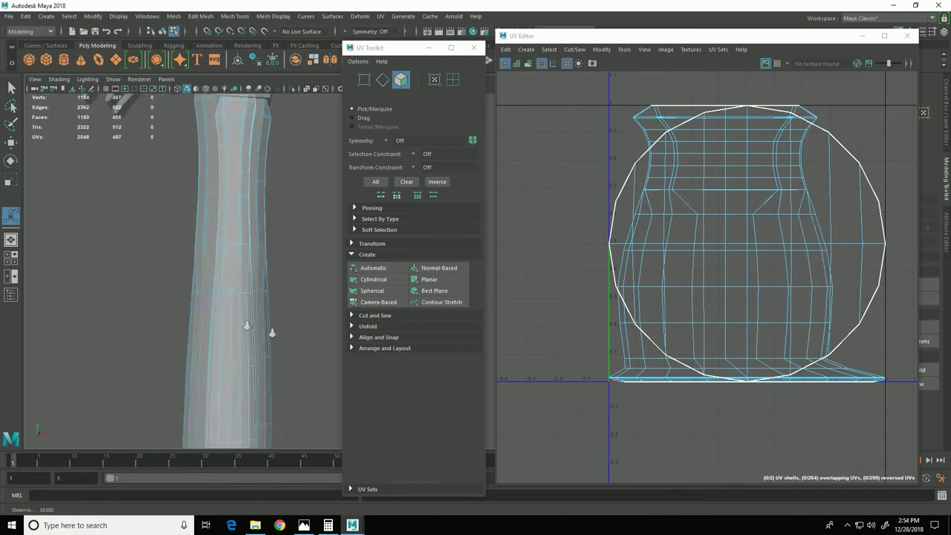
key(q)
key(F10)
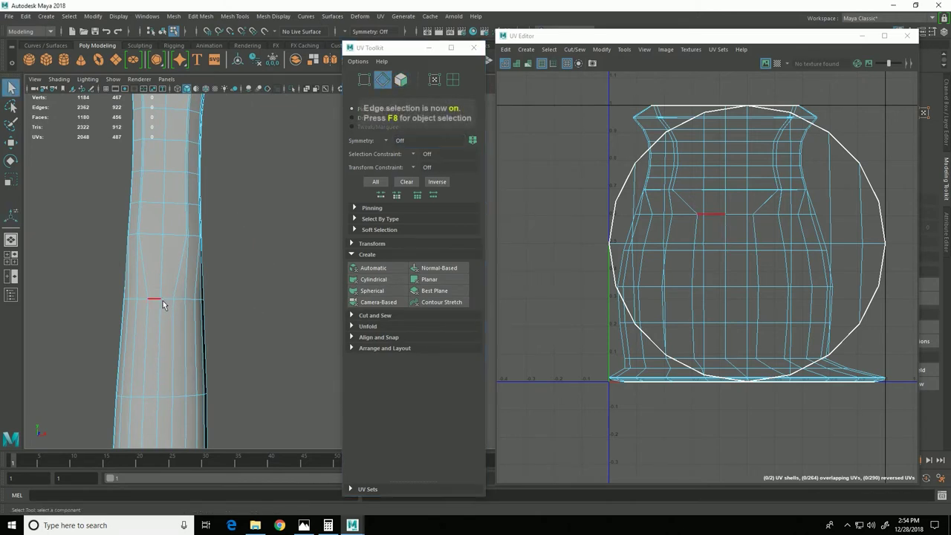
double_click(163, 300)
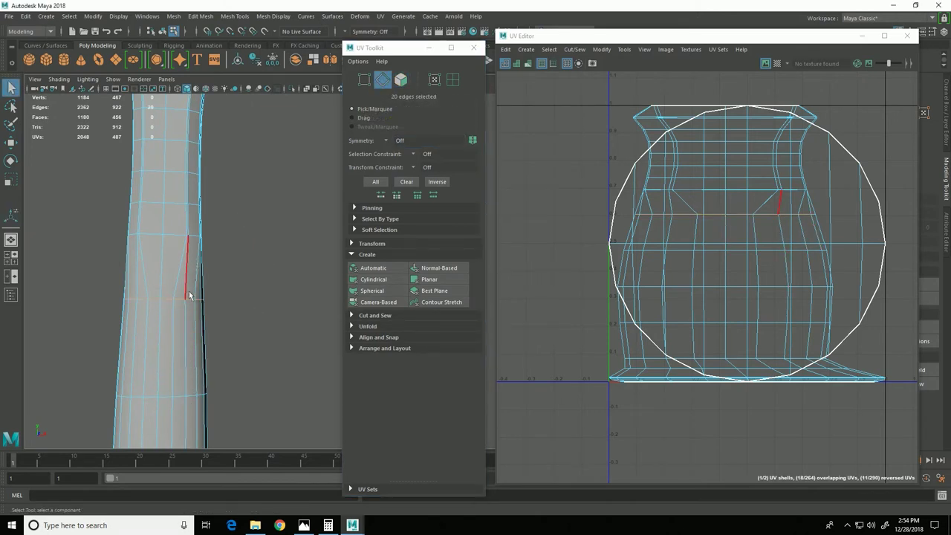
scroll(245, 341, down, 2)
alt+drag(241, 344, 253, 347)
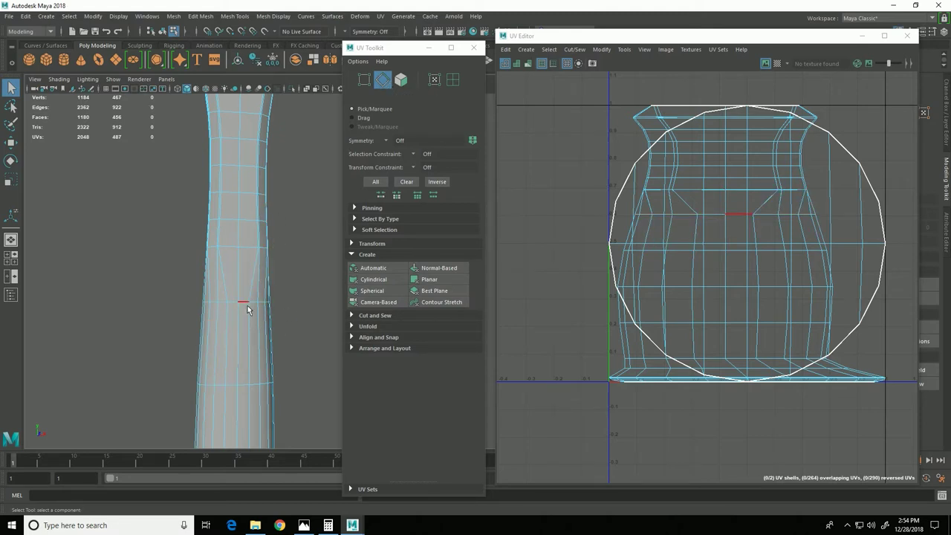
click(357, 318)
alt+middle_drag(235, 345, 171, 316)
alt+right_drag(287, 331, 224, 305)
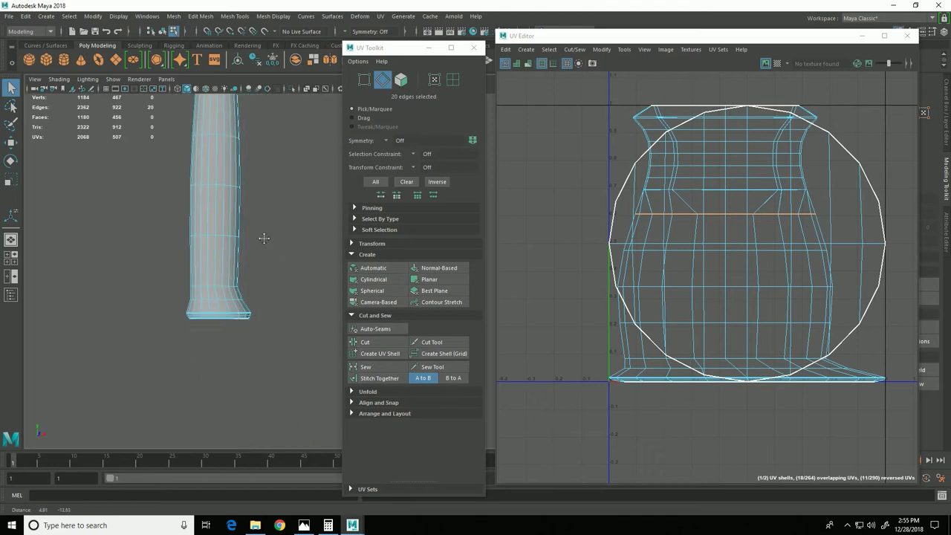
Examine the seams around the handle's neck and butt-end cap from several angles
alt+drag(264, 237, 272, 409)
alt+middle_drag(257, 385, 240, 232)
alt+drag(284, 395, 255, 322)
alt+middle_drag(254, 323, 290, 388)
alt+right_drag(286, 405, 386, 416)
alt+drag(198, 305, 205, 394)
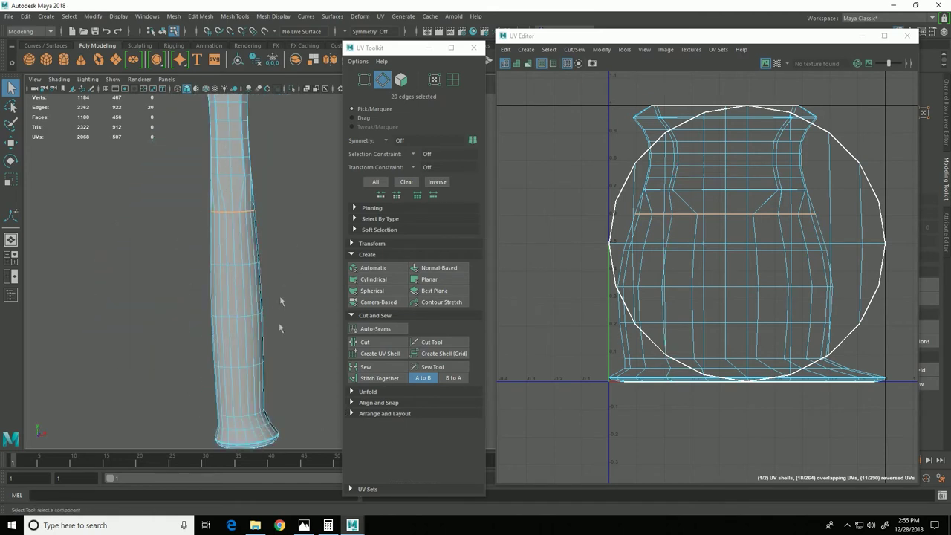
alt+drag(280, 301, 254, 326)
alt+drag(285, 421, 304, 389)
alt+right_drag(304, 389, 331, 408)
alt+drag(331, 408, 254, 320)
alt+right_drag(311, 283, 227, 259)
alt+middle_drag(319, 257, 251, 290)
scroll(183, 394, up, 4)
alt+middle_drag(183, 397, 246, 314)
scroll(246, 314, up, 2)
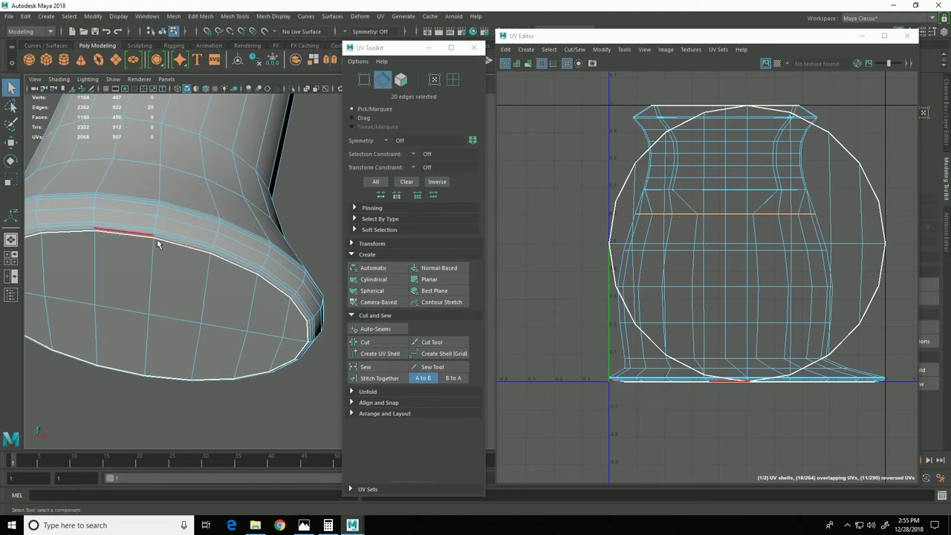
alt+middle_drag(154, 263, 246, 296)
scroll(246, 296, up, 3)
Cut the UVs along one lengthwise edge loop running from the handle's butt end to the hammer head
click(247, 316)
alt+right_drag(210, 372, 74, 249)
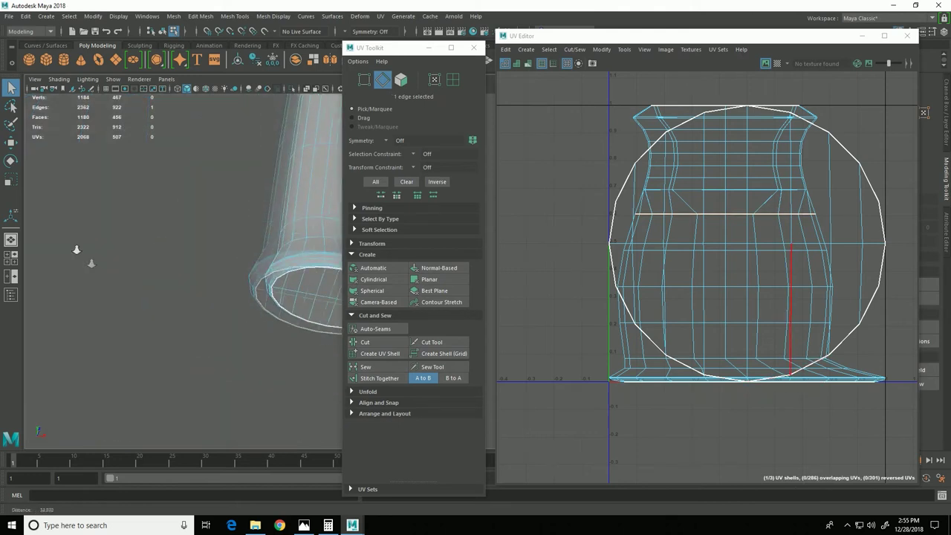
alt+middle_drag(187, 104, 157, 384)
alt+middle_drag(207, 275, 171, 373)
alt+drag(171, 373, 297, 162)
double_click(270, 183)
alt+drag(276, 193, 273, 354)
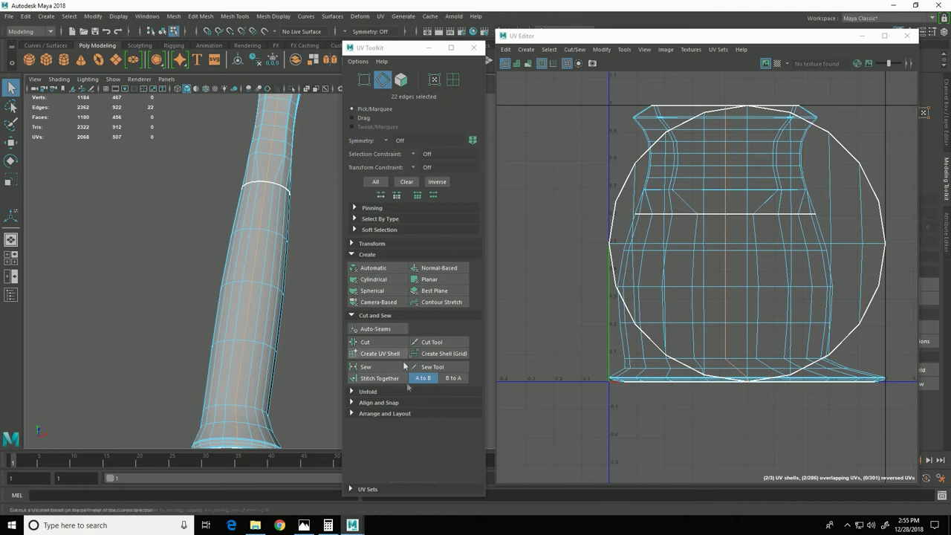
click(364, 342)
alt+drag(230, 349, 214, 346)
click(214, 346)
alt+drag(193, 301, 127, 347)
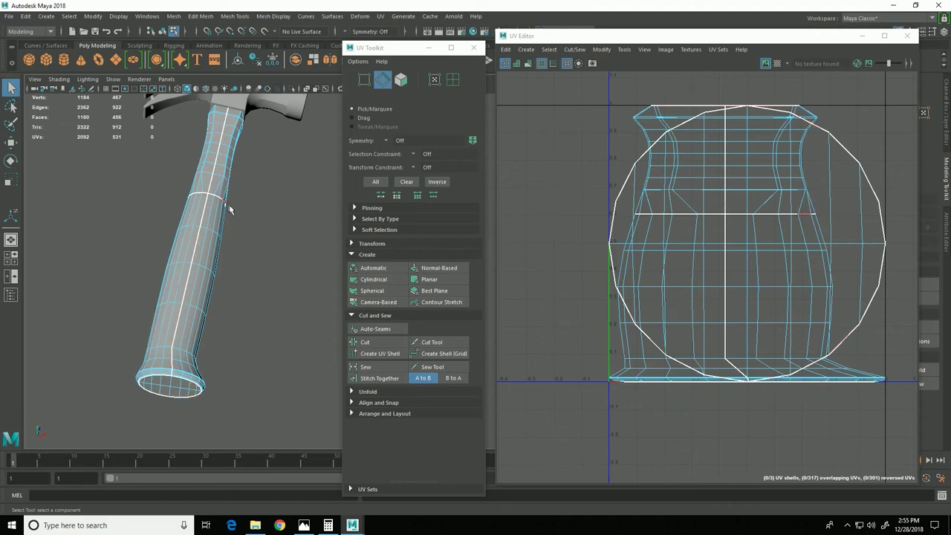
Select all three of the handle's UV shells and unfold them
right_click(684, 250)
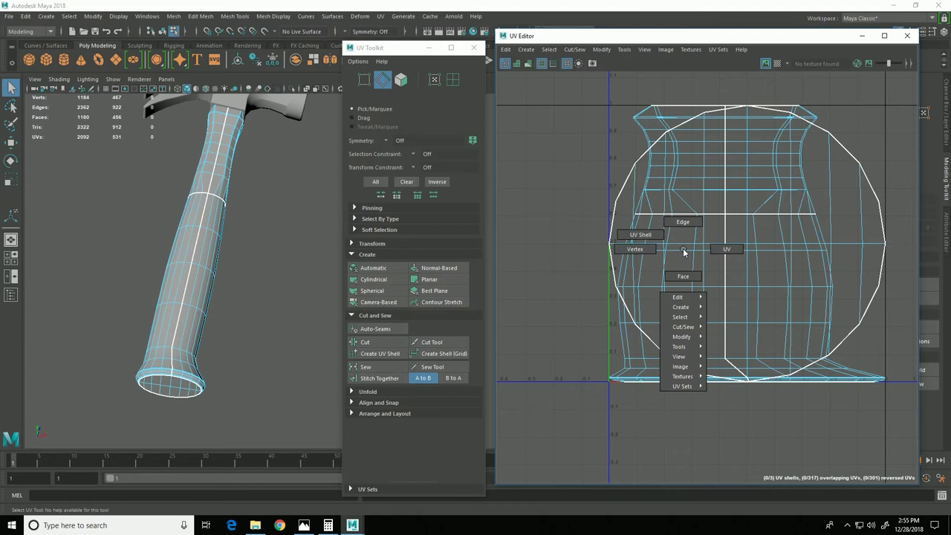
click(641, 236)
drag(616, 84, 896, 459)
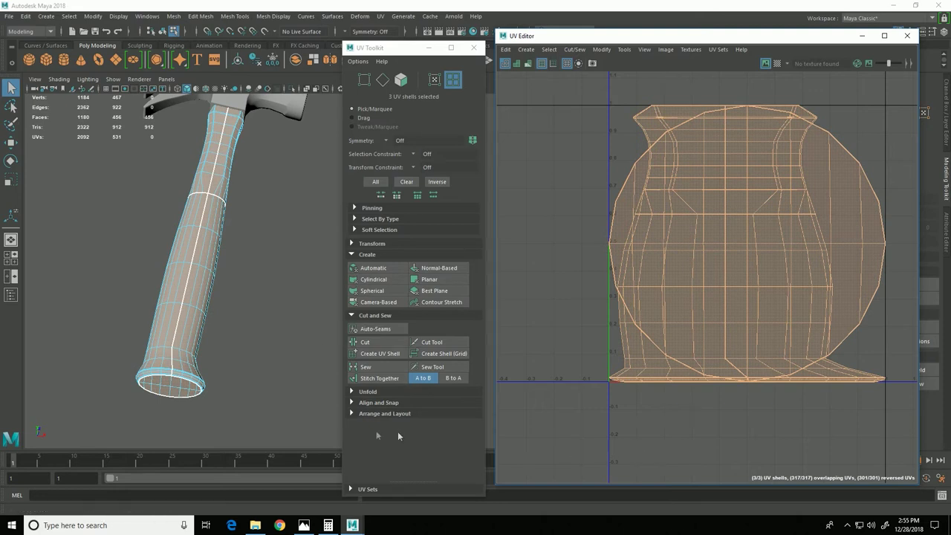
click(359, 393)
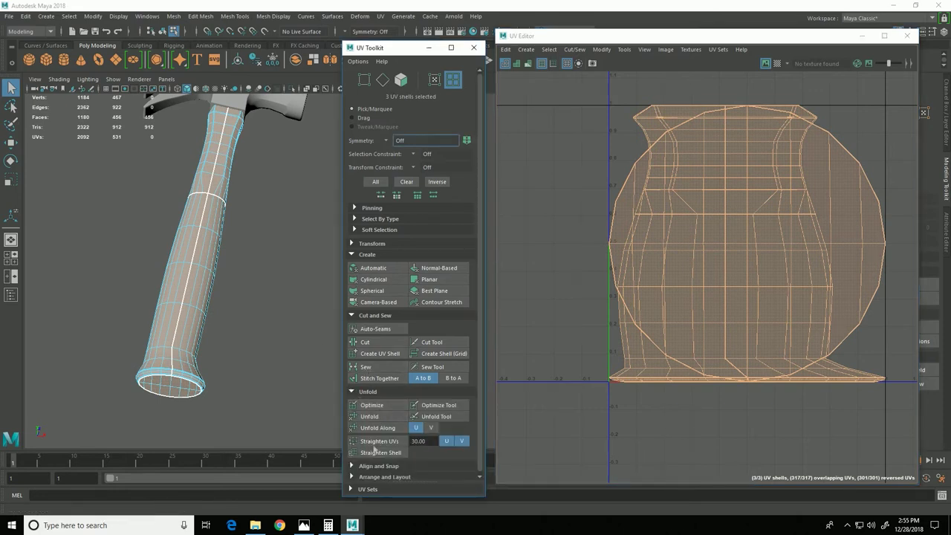
click(374, 420)
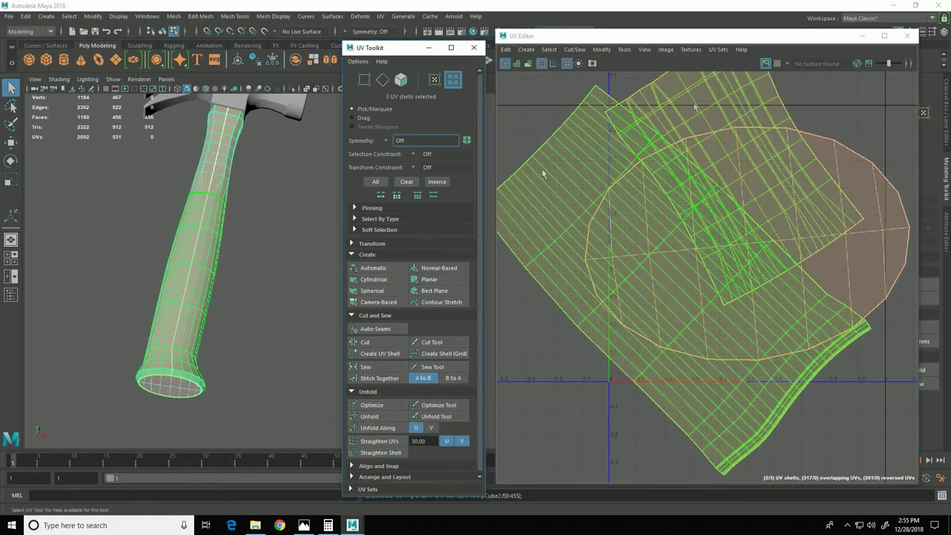
Apply the checker map to the handle's UVs
alt+drag(230, 310, 273, 338)
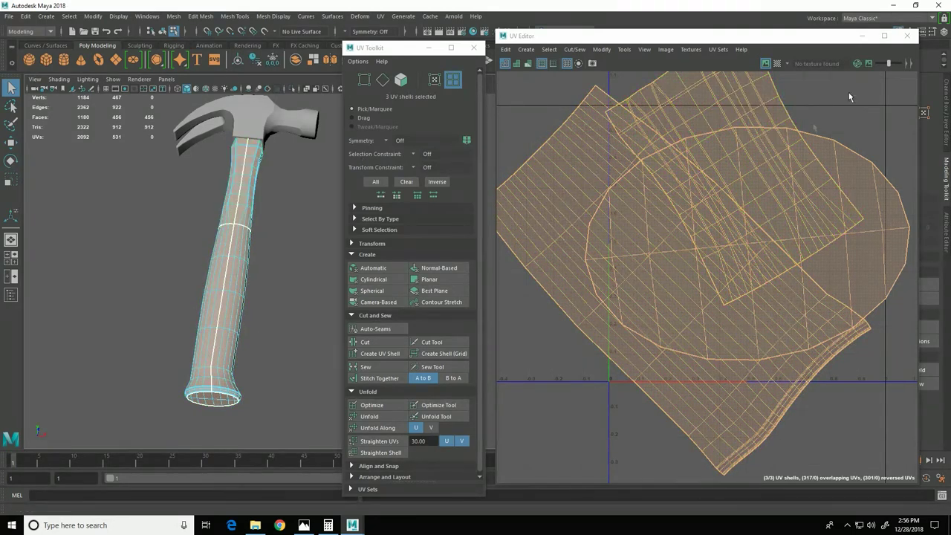
click(778, 65)
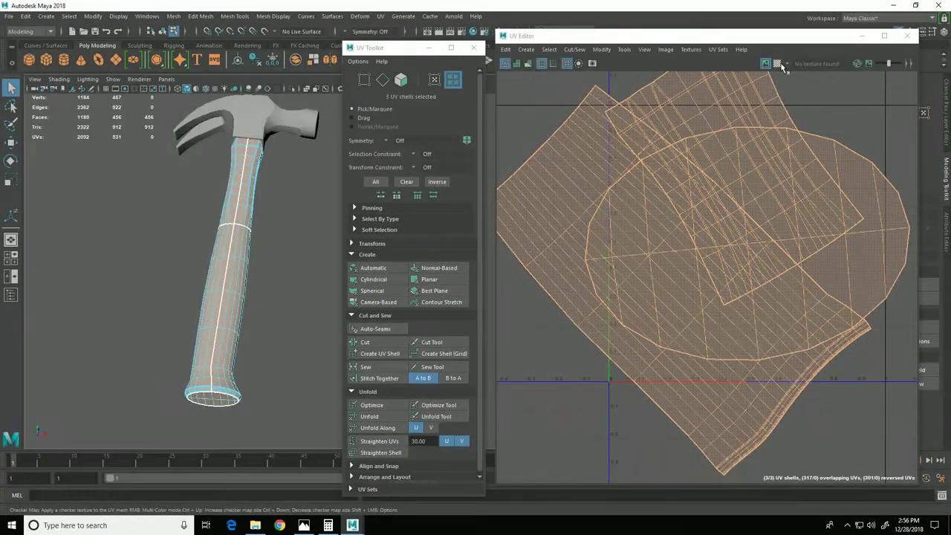
click(781, 65)
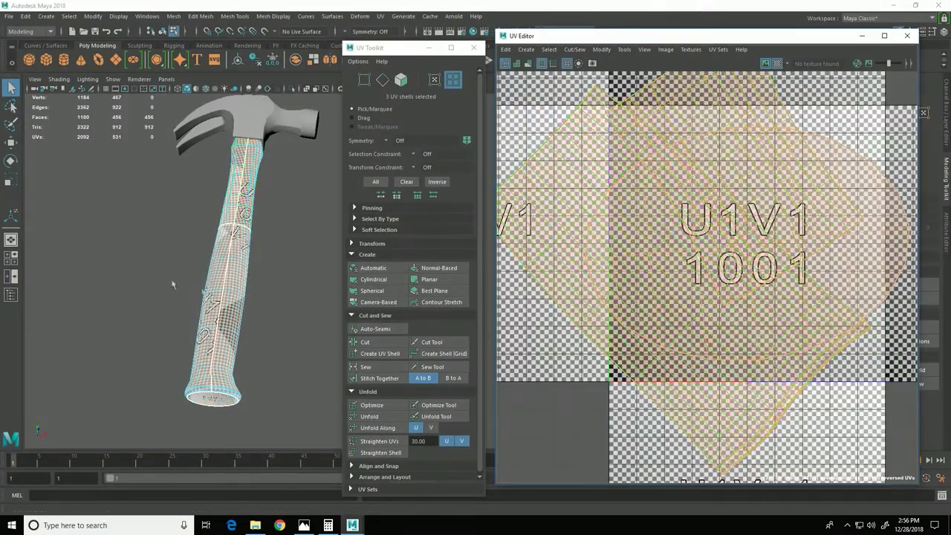
Examine the checker pattern along the handle's neck, grip and lengthwise seam for stretching and scale differences
alt+drag(205, 293, 246, 349)
alt+middle_drag(159, 274, 178, 325)
alt+right_drag(179, 324, 292, 365)
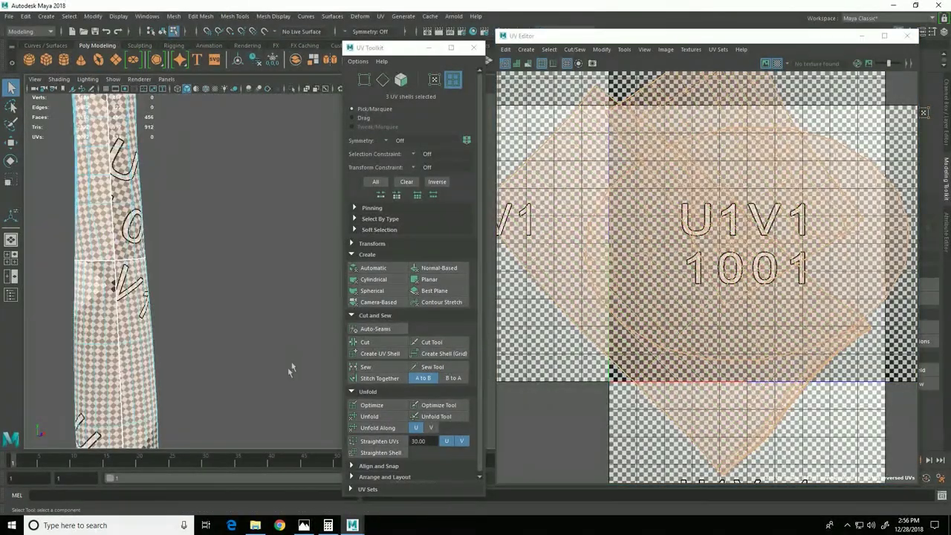
alt+middle_drag(292, 365, 321, 338)
alt+middle_drag(205, 372, 234, 168)
alt+drag(234, 167, 238, 282)
alt+right_drag(238, 283, 284, 311)
alt+middle_drag(125, 244, 133, 327)
alt+middle_drag(141, 186, 210, 326)
alt+drag(211, 327, 202, 275)
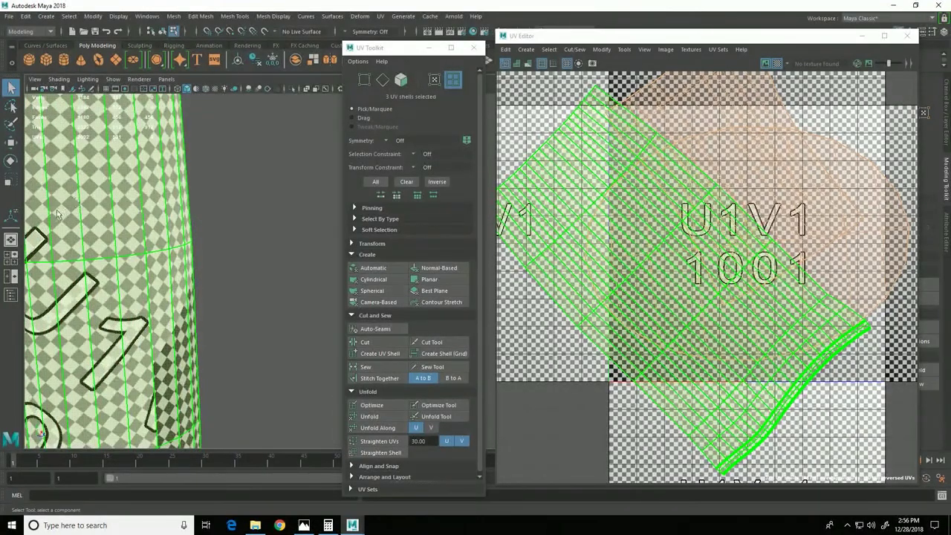
alt+right_drag(250, 333, 112, 272)
alt+middle_drag(229, 336, 148, 327)
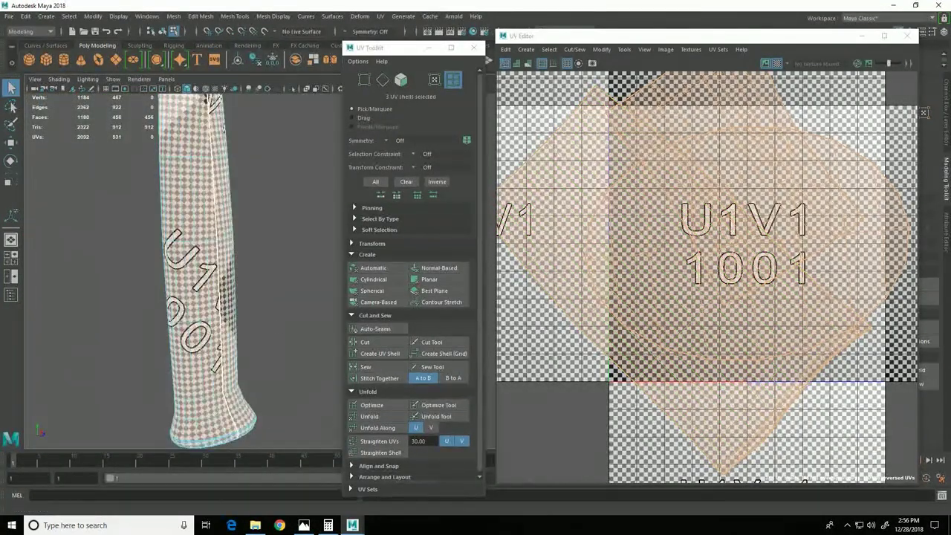
Turn off the checker map and straighten the three tilted UV shells with Orient Shells
click(770, 62)
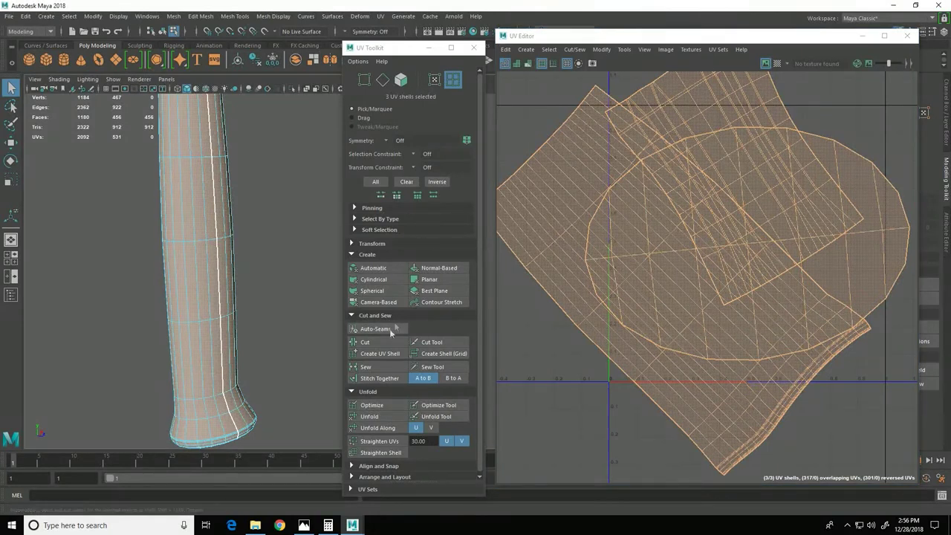
scroll(436, 353, down, 1)
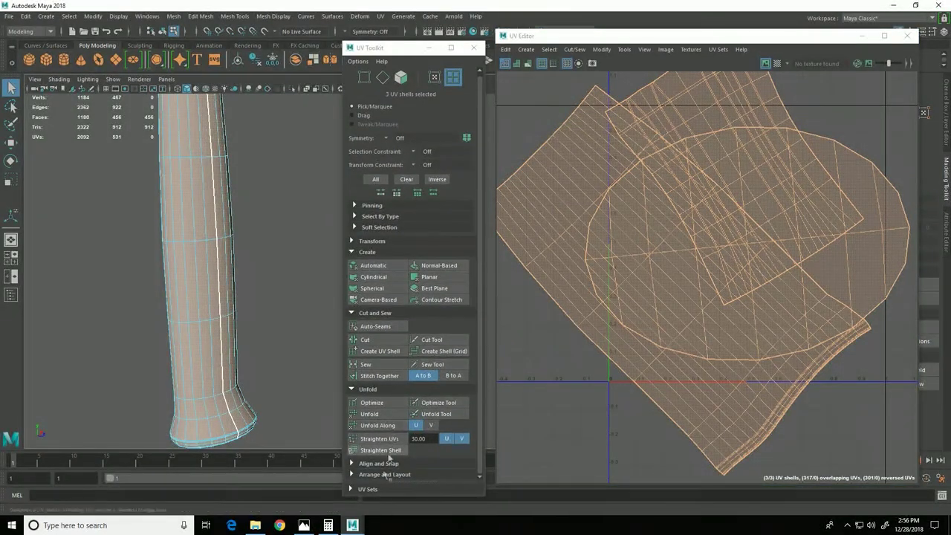
click(353, 474)
scroll(401, 416, down, 3)
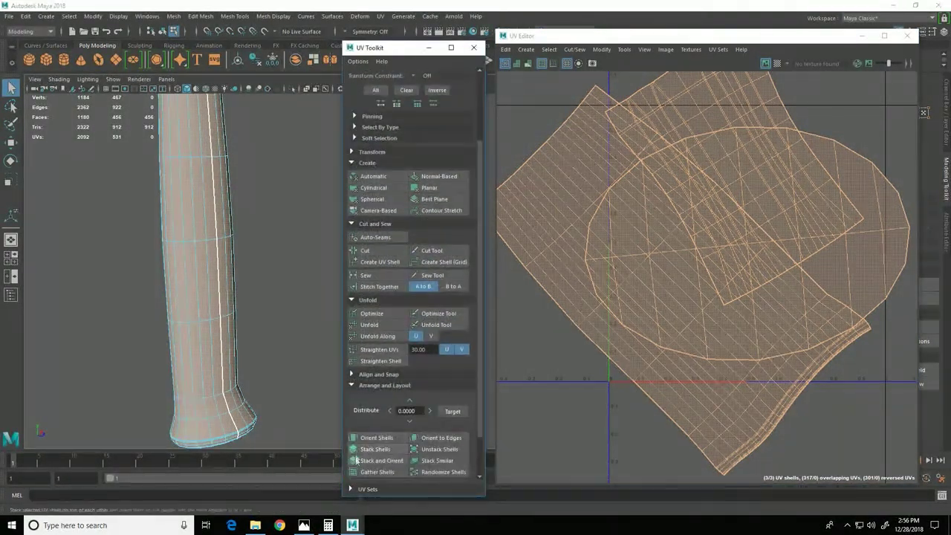
click(390, 437)
scroll(853, 256, down, 3)
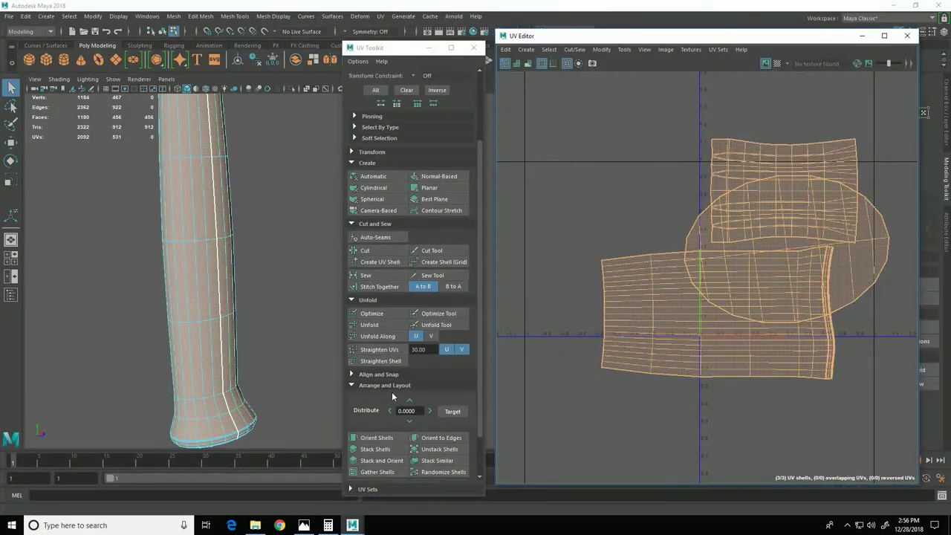
Optimize the three UV shells several times to even out their spacing, and orient the shells again
click(373, 318)
click(374, 317)
click(374, 317)
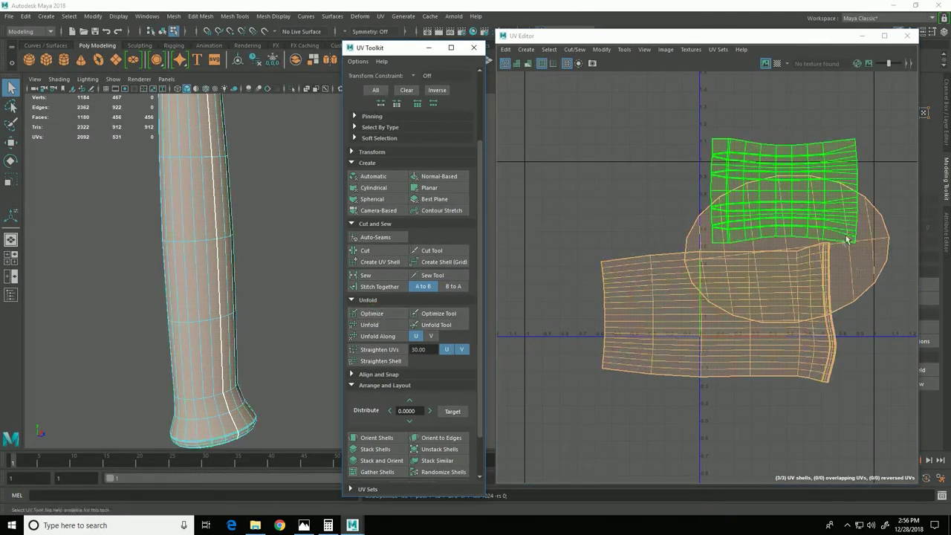
click(830, 238)
click(381, 313)
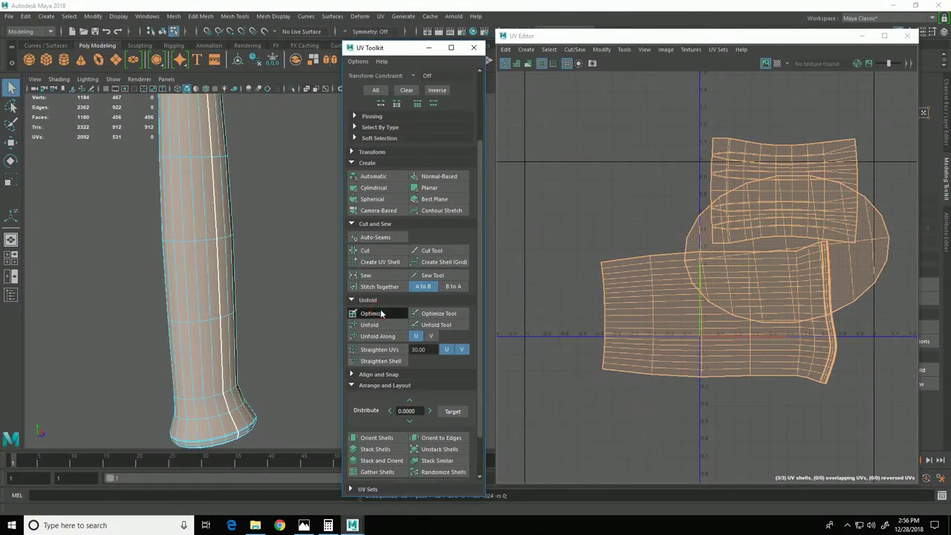
click(381, 313)
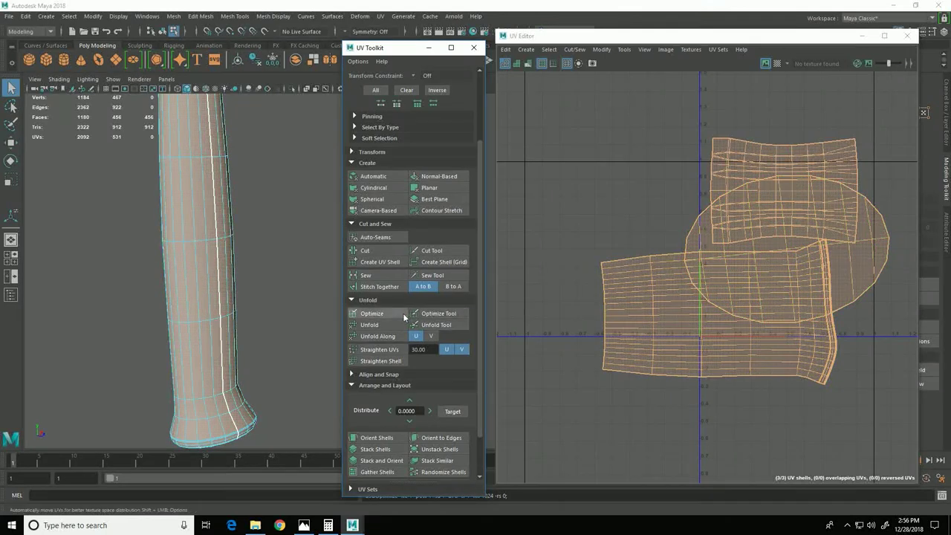
click(606, 377)
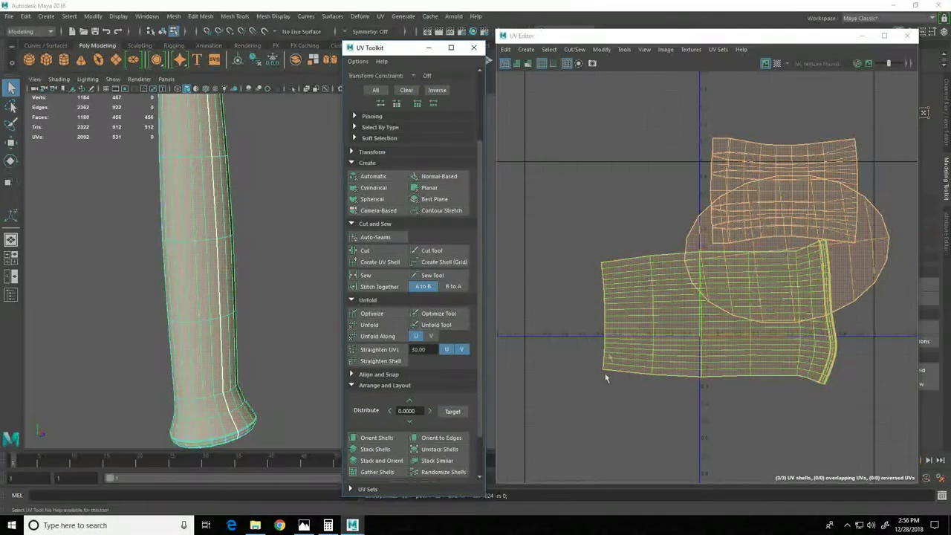
click(393, 437)
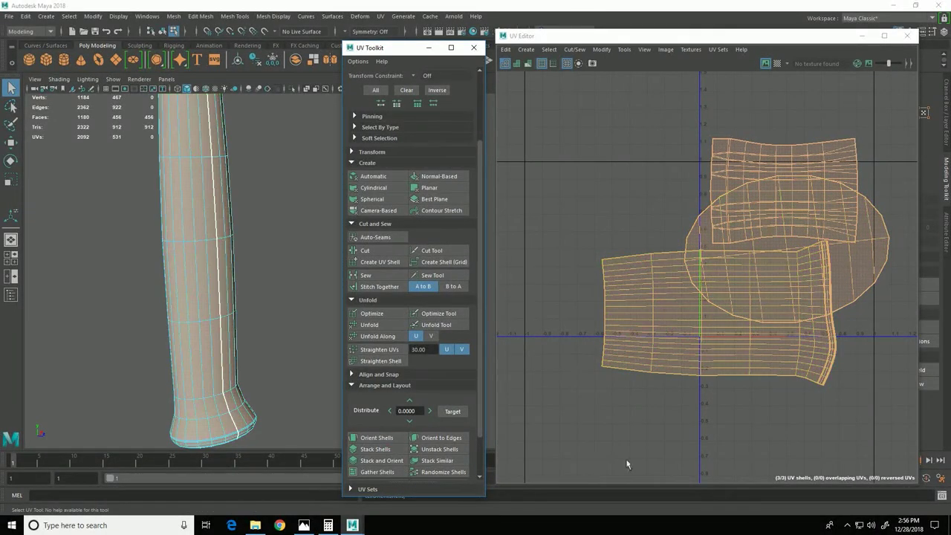
Turn the checker map back on and compare the checker size on the grip and the butt-end cap
alt+middle_drag(192, 274, 211, 286)
click(777, 64)
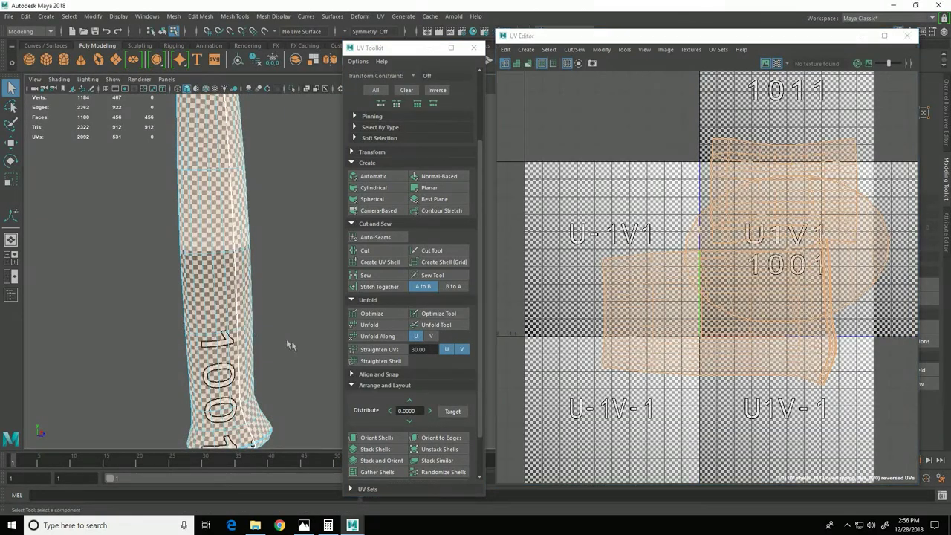
alt+drag(275, 421, 224, 397)
alt+middle_drag(198, 395, 239, 287)
mouse_move(239, 287)
alt+mouse_down()
mouse_move(238, 322)
mouse_move(239, 294)
alt+mouse_up()
alt+right_drag(220, 295, 247, 323)
alt+right_drag(242, 357, 214, 365)
alt+drag(214, 364, 293, 338)
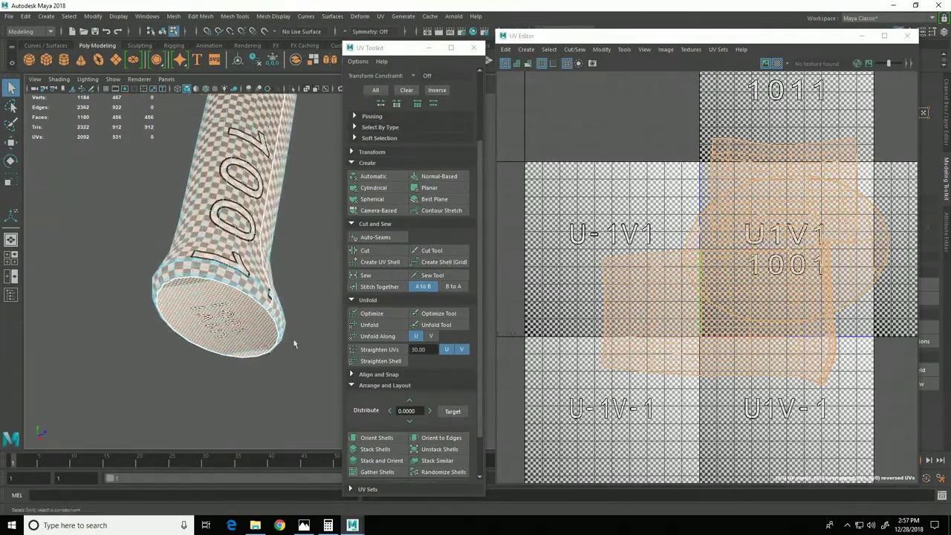
Hide the checker image behind the UVs and get the grip shell's texel density with a map size of 512
click(766, 63)
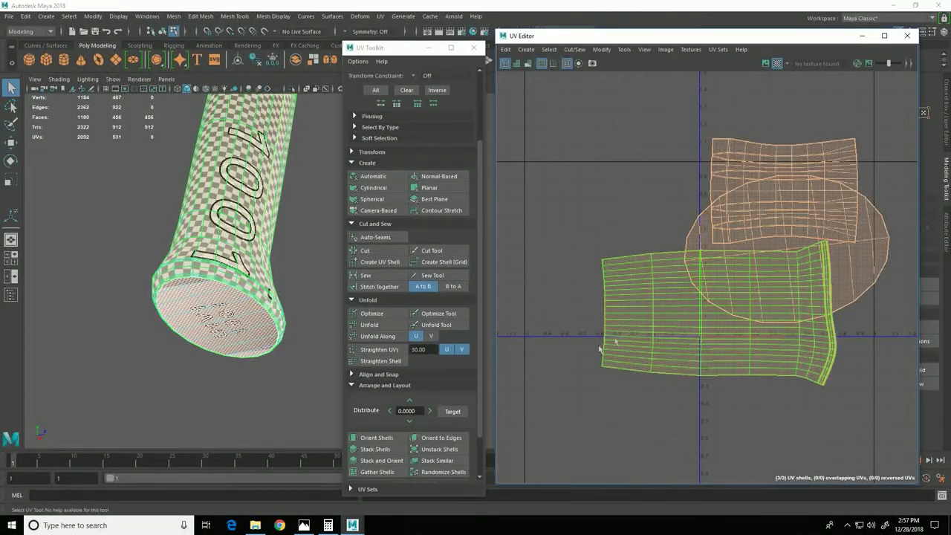
click(659, 345)
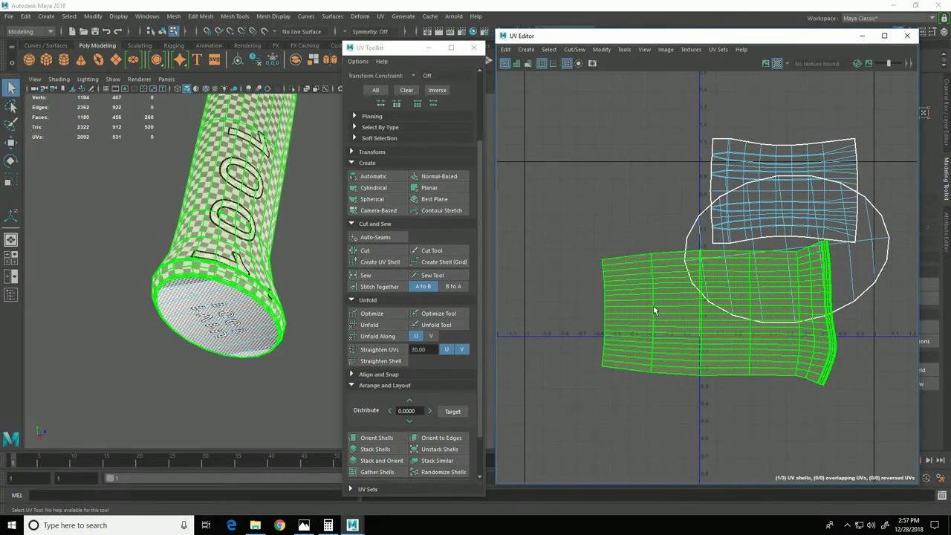
click(354, 152)
scroll(425, 266, down, 3)
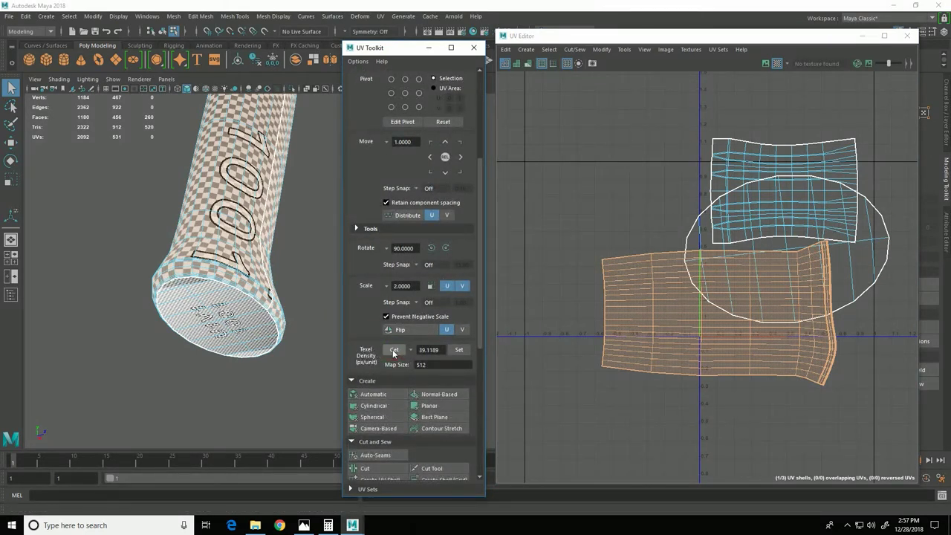
click(457, 350)
Set the texel density of the neck and end-cap UV shells to 39.1189 to match the grip shell
drag(784, 210, 787, 216)
right_click(793, 172)
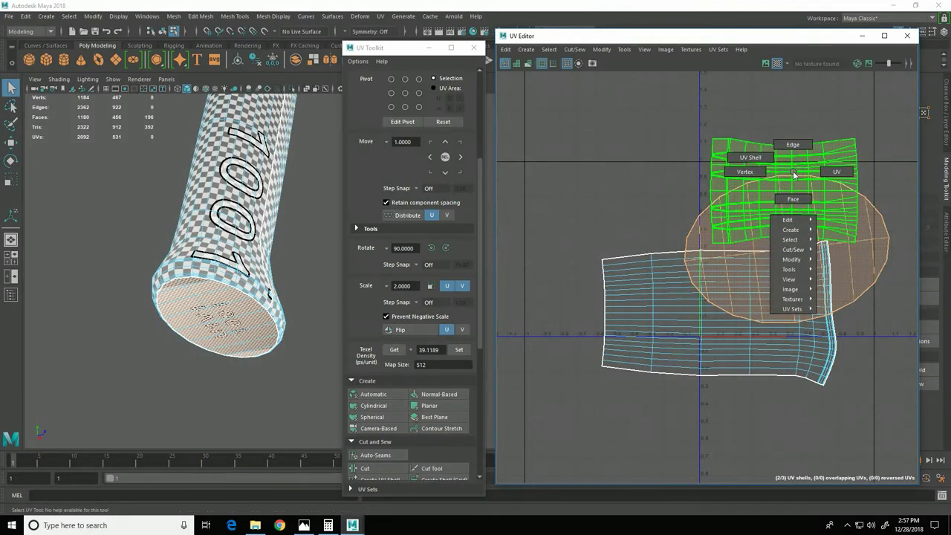
right_drag(743, 165, 745, 158)
drag(674, 140, 822, 215)
click(460, 353)
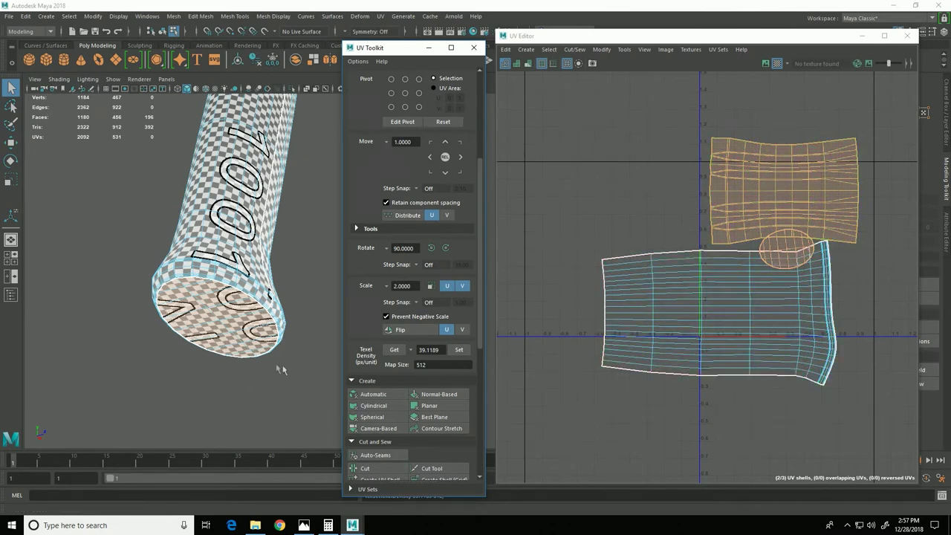
Check the checker size across the handle, and move all three UV shells beyond the left edge of the 0–1 UV space
alt+drag(267, 393, 227, 388)
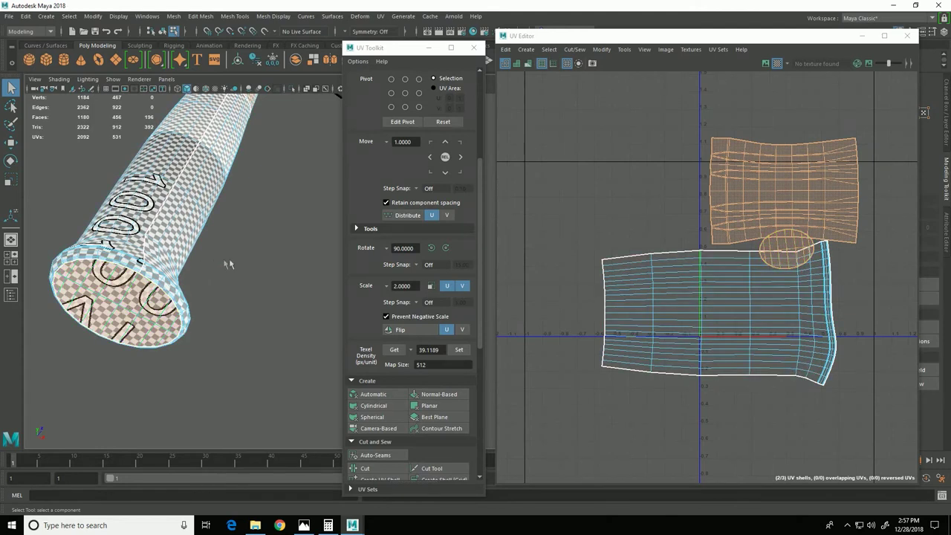
alt+drag(229, 267, 277, 277)
alt+middle_drag(277, 277, 310, 370)
alt+drag(310, 370, 242, 309)
alt+middle_drag(242, 309, 194, 301)
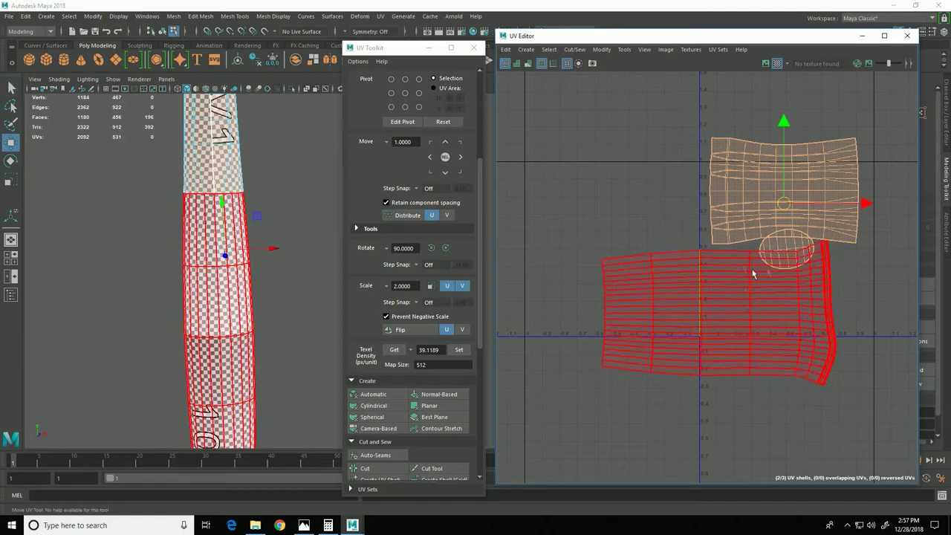
key(w)
drag(793, 216, 706, 212)
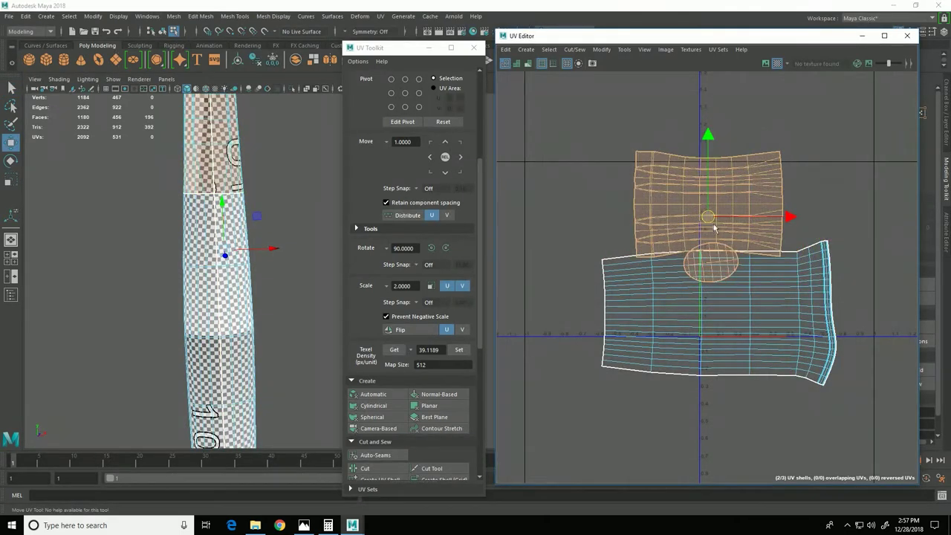
drag(569, 179, 824, 412)
drag(707, 215, 534, 178)
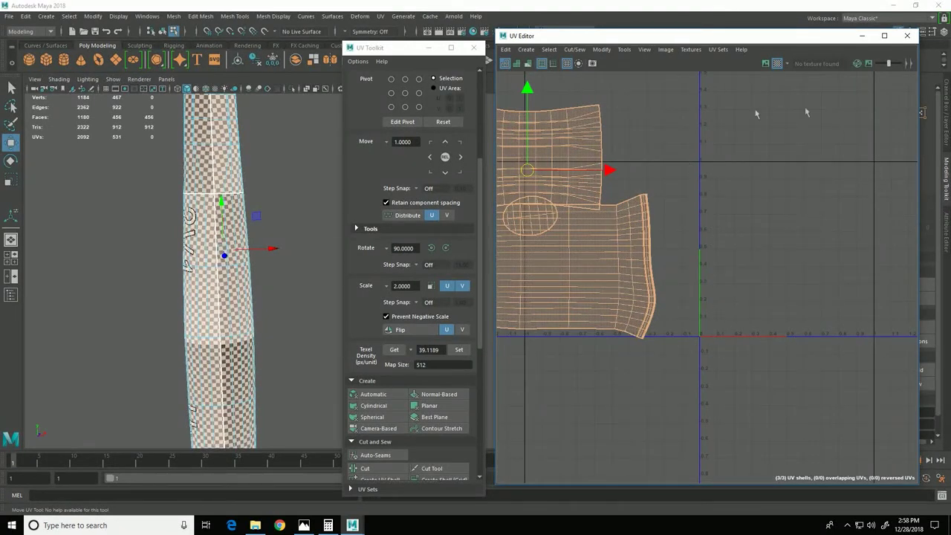
alt+right_drag(874, 299, 725, 269)
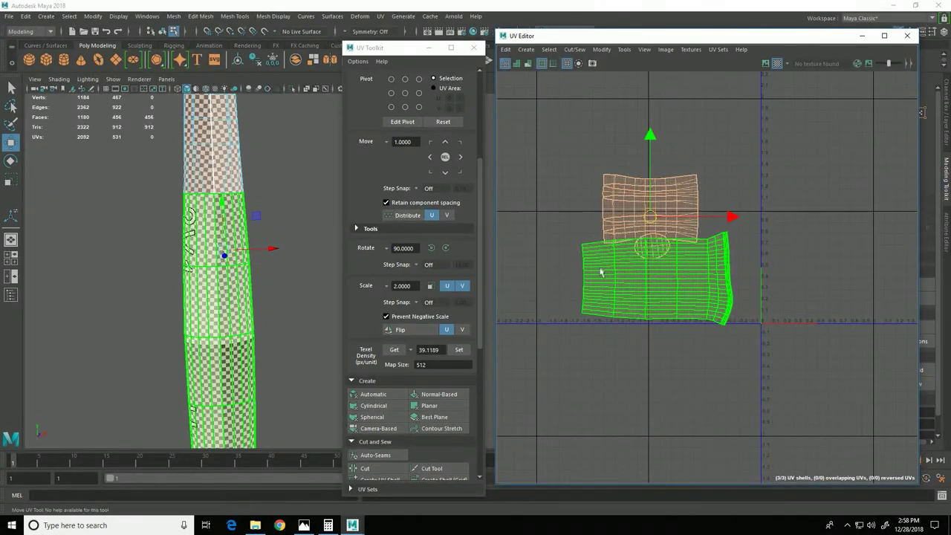
Scale all three UV shells down uniformly so they can fit together inside one UV tile
key(r)
drag(663, 259, 639, 256)
alt+middle_drag(303, 195, 228, 259)
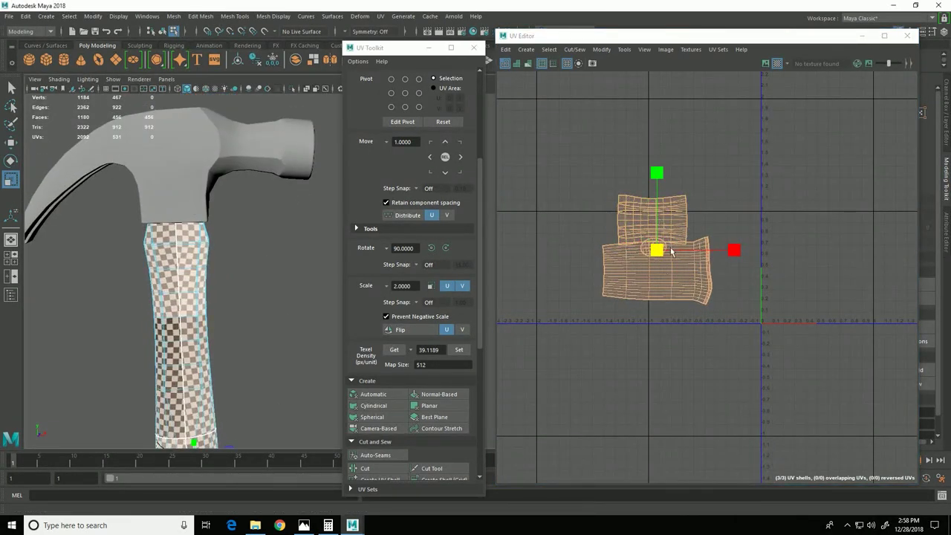
Move the three scaled UV shells together into the 0–1 UV space
click(605, 297)
scroll(605, 297, up, 4)
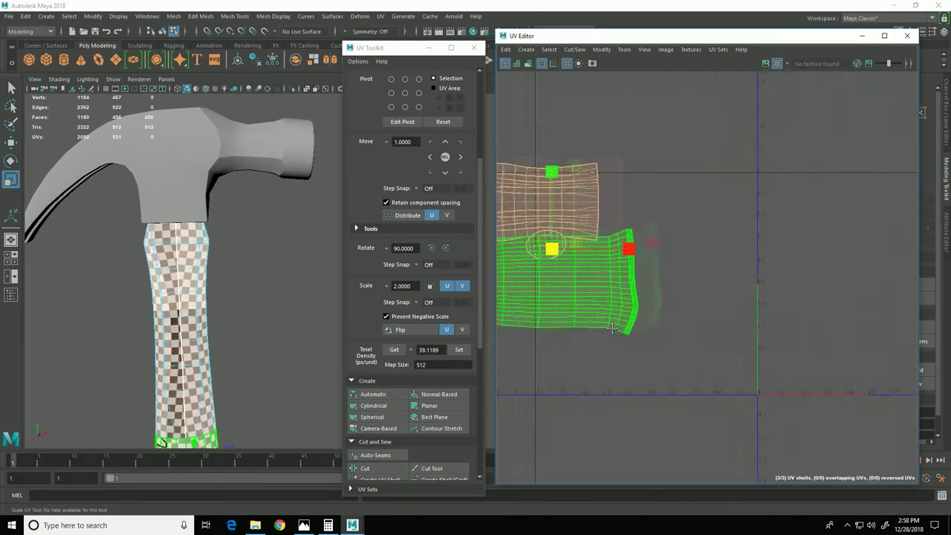
alt+middle_drag(638, 320, 661, 307)
key(w)
drag(601, 233, 878, 282)
alt+middle_drag(813, 287, 618, 279)
drag(681, 272, 719, 263)
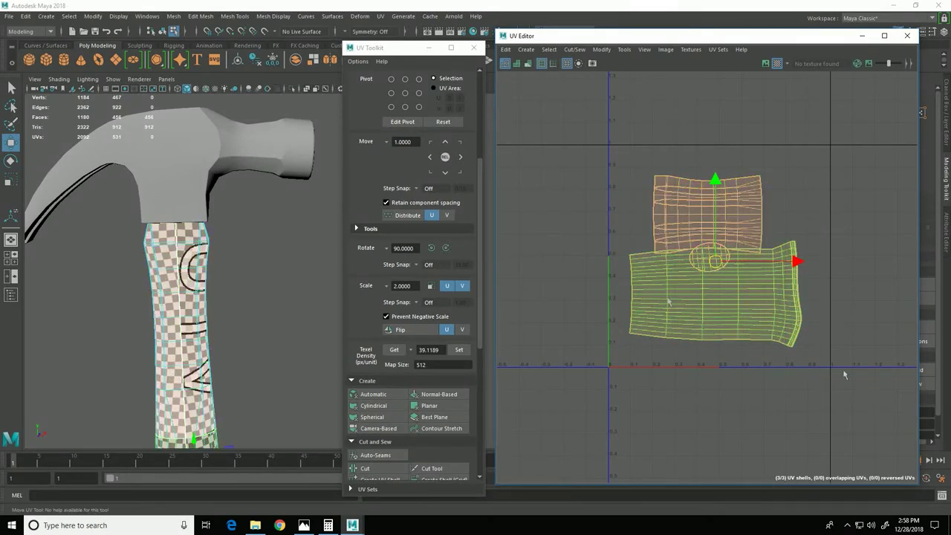
scroll(417, 315, up, 2)
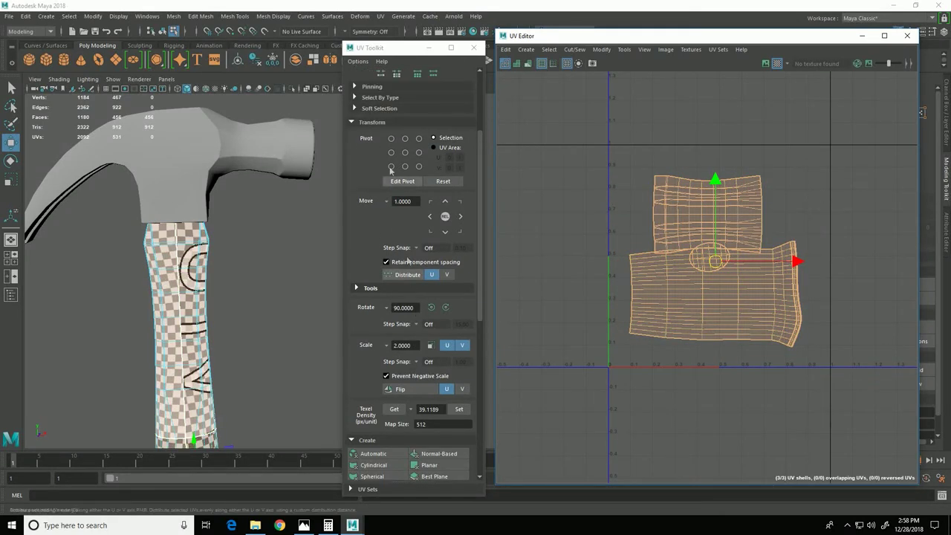
Rotate all three UV shells 90° clockwise, and move the large grip shell against the upper-left part of the 0–1 UV space
scroll(397, 312, down, 1)
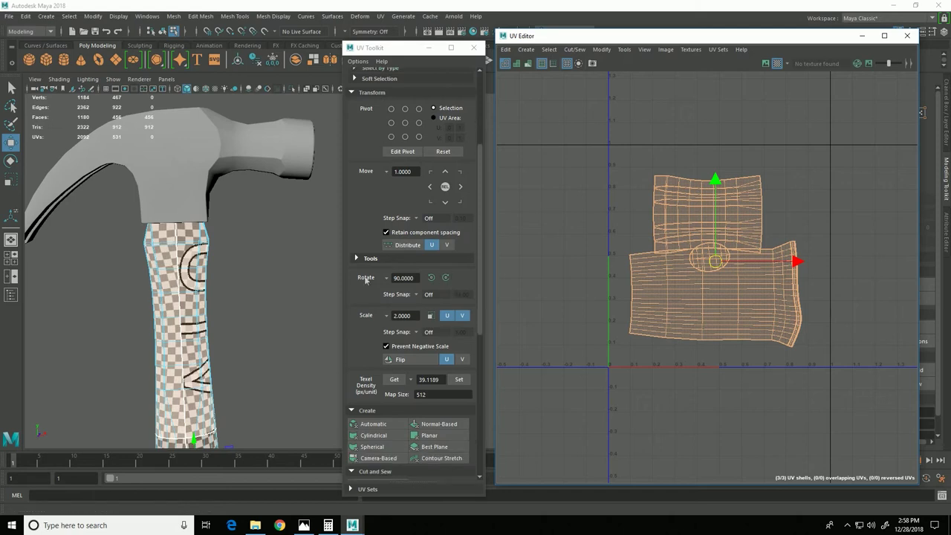
click(446, 277)
click(842, 331)
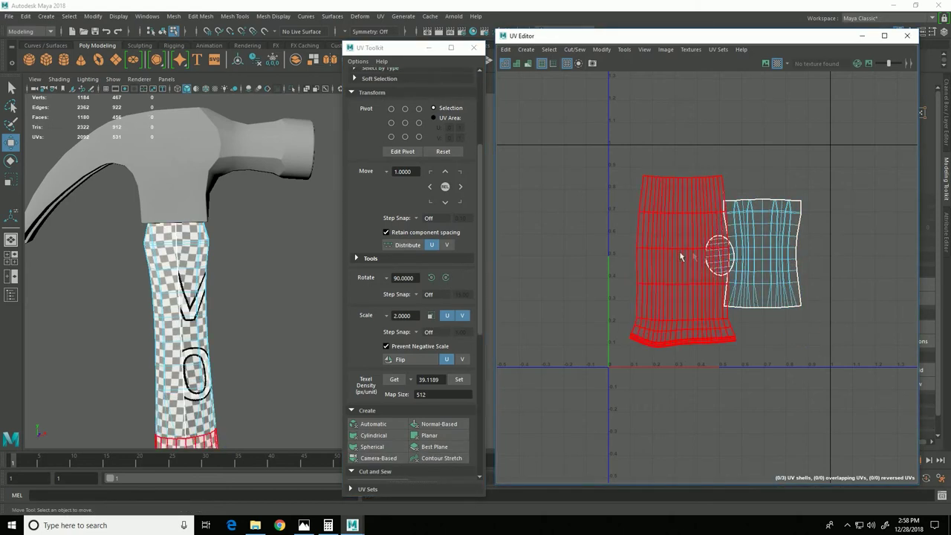
click(686, 278)
drag(687, 263, 665, 240)
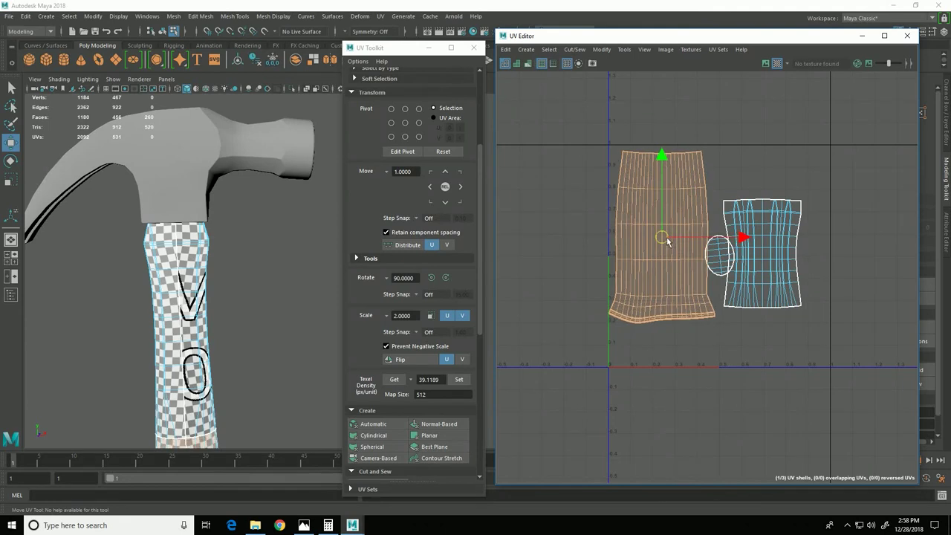
Move the neck shell to the lower-right area of the 0–1 UV space, and place the end-cap shell in the gap beside the grip
click(732, 264)
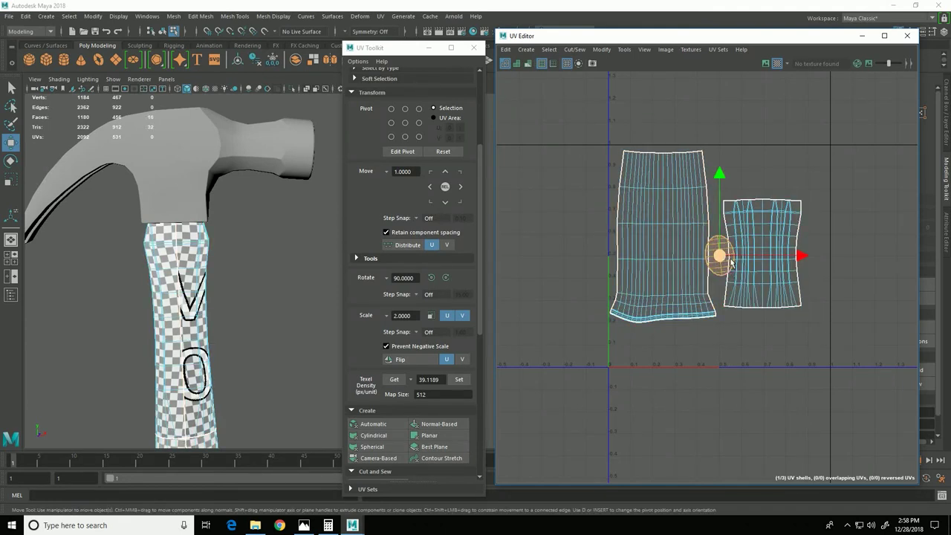
click(762, 257)
drag(758, 256, 786, 319)
click(721, 256)
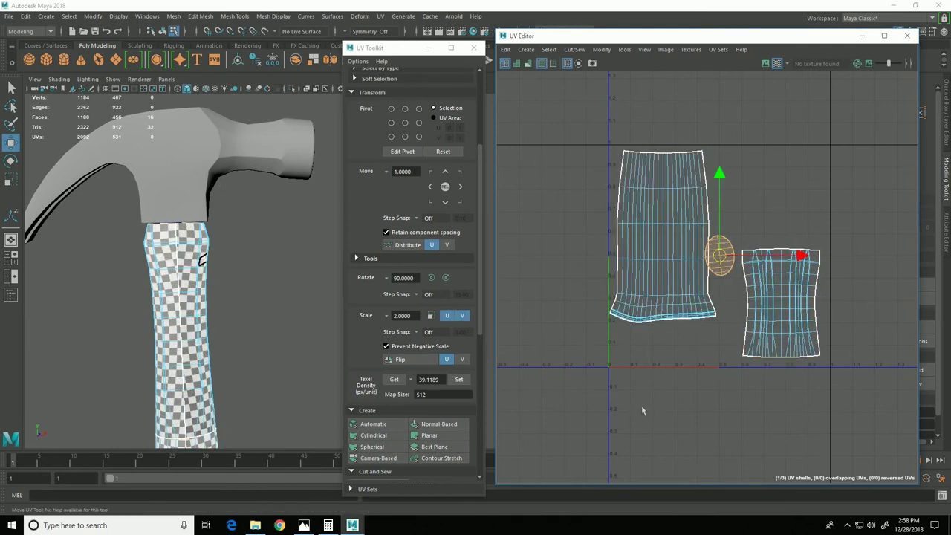
drag(726, 269, 731, 297)
key(e)
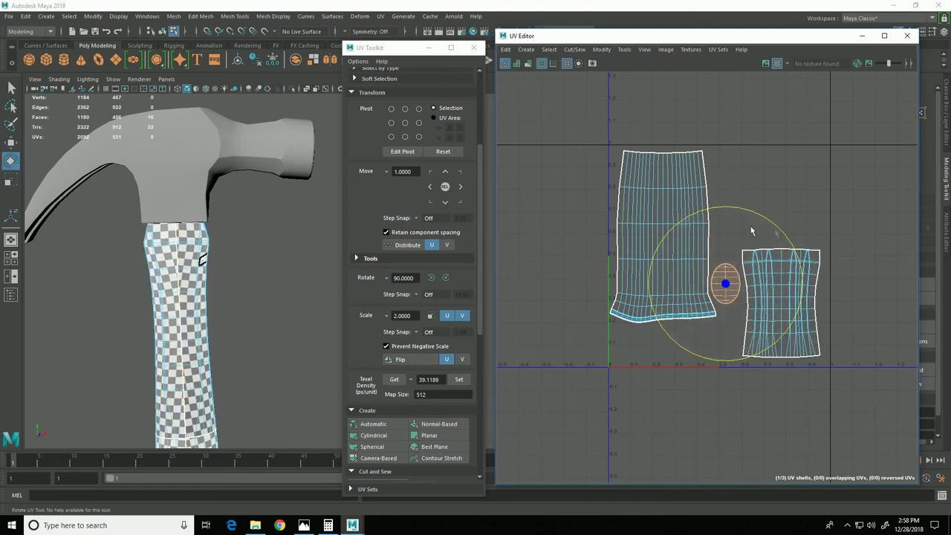
click(537, 208)
Examine the arranged UV layout and the checker pattern along the whole hammer handle from several angles
alt+right_drag(855, 344, 827, 344)
alt+middle_drag(223, 374, 229, 312)
alt+right_drag(277, 318, 249, 318)
alt+middle_drag(249, 318, 271, 357)
alt+right_drag(303, 348, 283, 347)
alt+drag(282, 347, 222, 269)
alt+drag(297, 195, 248, 189)
alt+middle_drag(248, 190, 220, 185)
alt+right_drag(286, 328, 208, 312)
alt+middle_drag(268, 275, 261, 293)
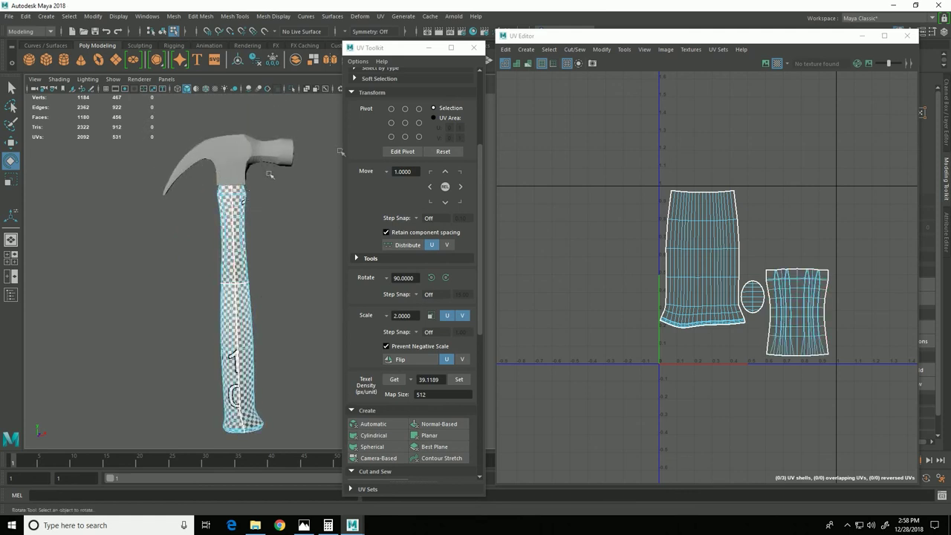